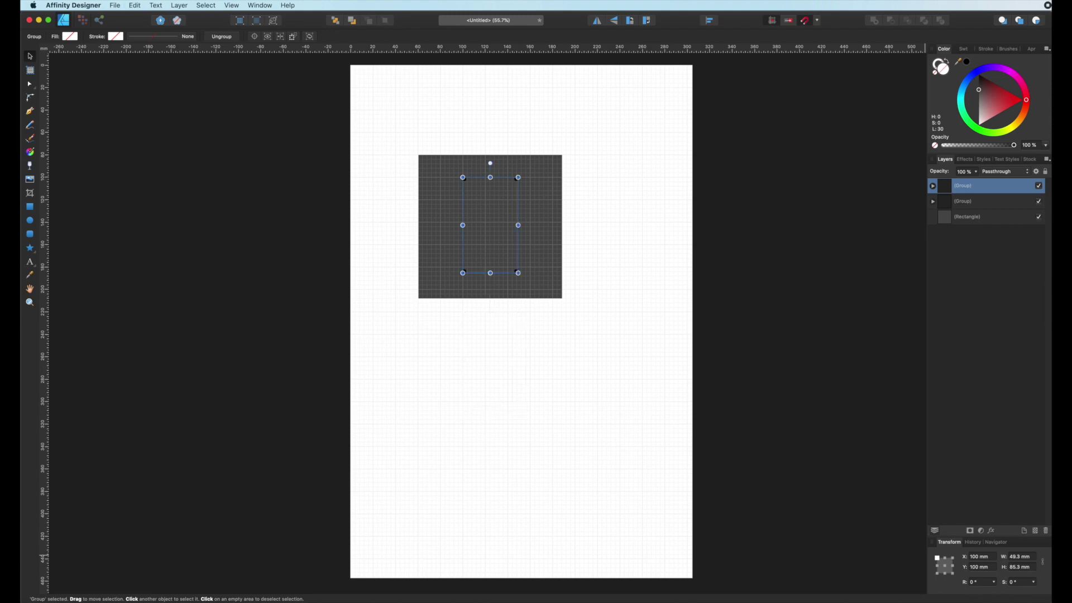
Switch to Notes and check the note holding the project dimensions.
key("super+Tab")
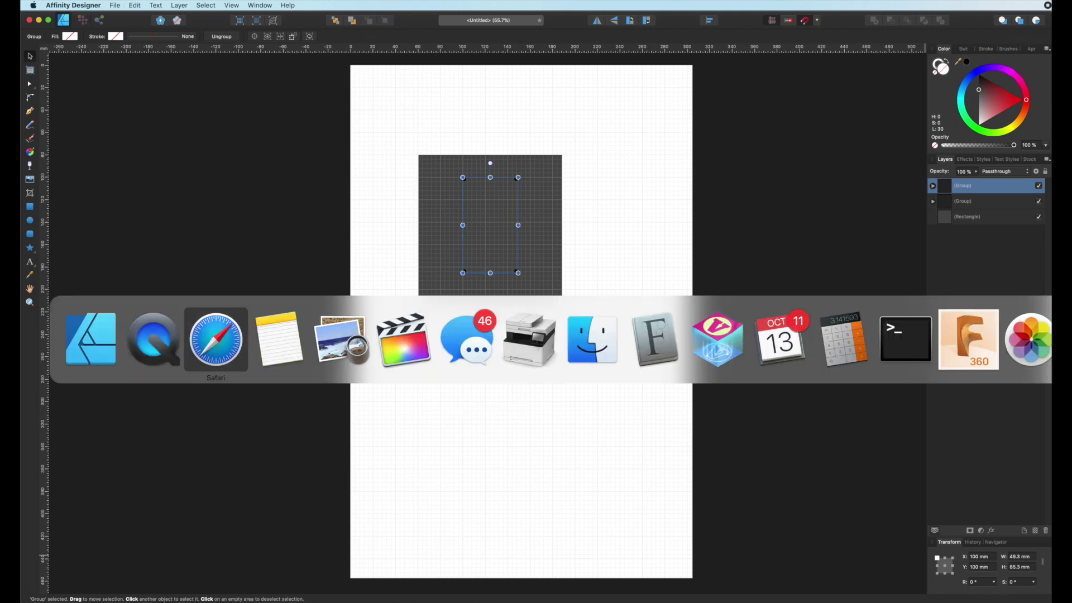
key("super+Tab")
key("super+Tab")
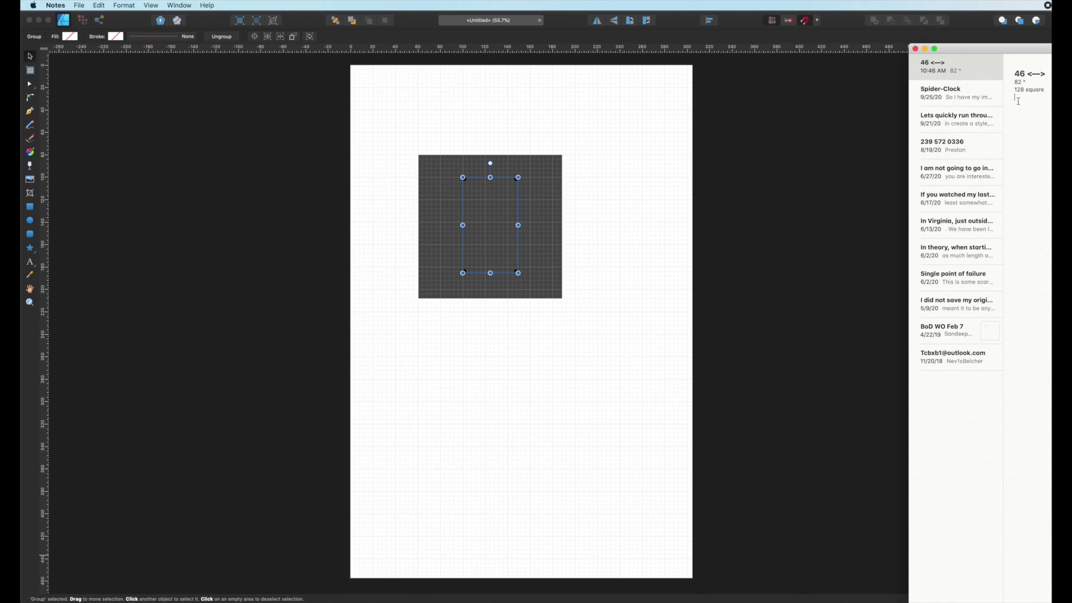
Set the selected hole group's Y position to 304 mm and copy the grey square straight down around those holes.
left_click(514, 308)
left_click(503, 313)
left_click(966, 191)
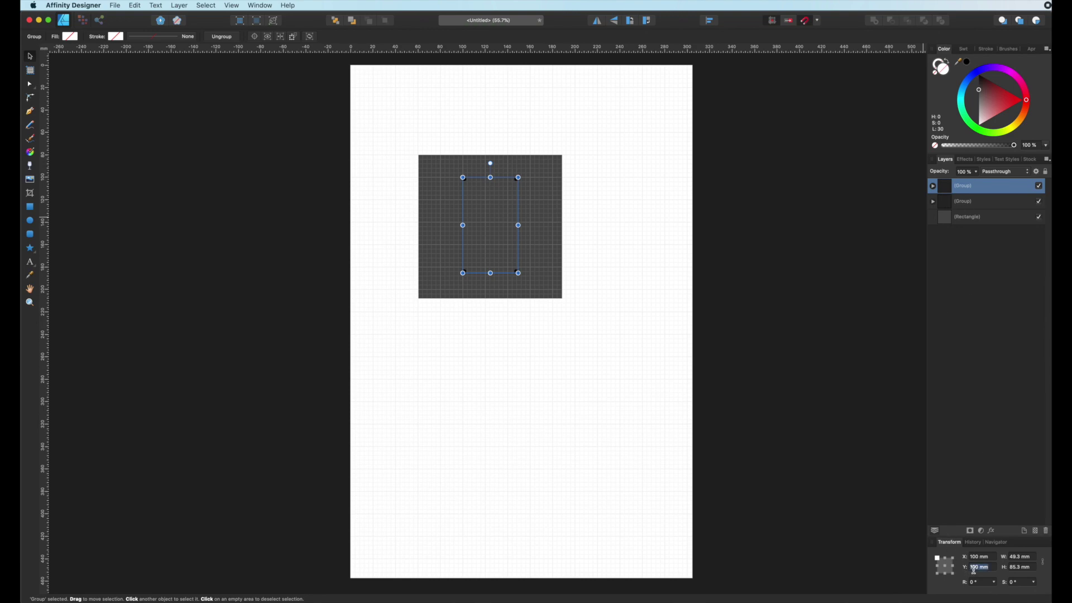
type("4")
key("Return")
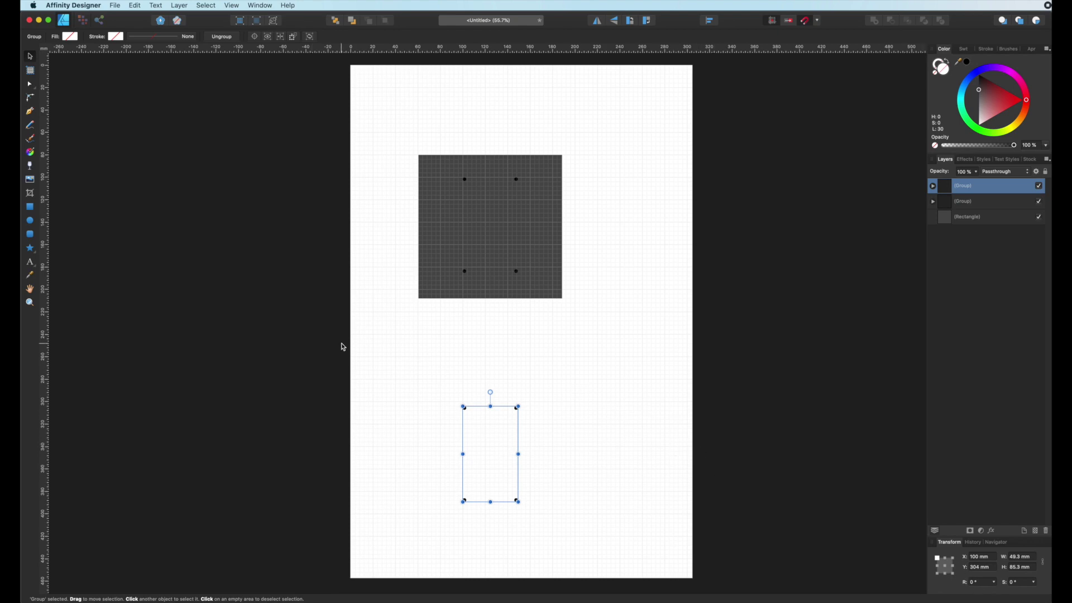
left_click(448, 273)
mouse_move(449, 273)
left_mouse_down()
mouse_move(441, 416)
mouse_move(420, 510)
left_mouse_up()
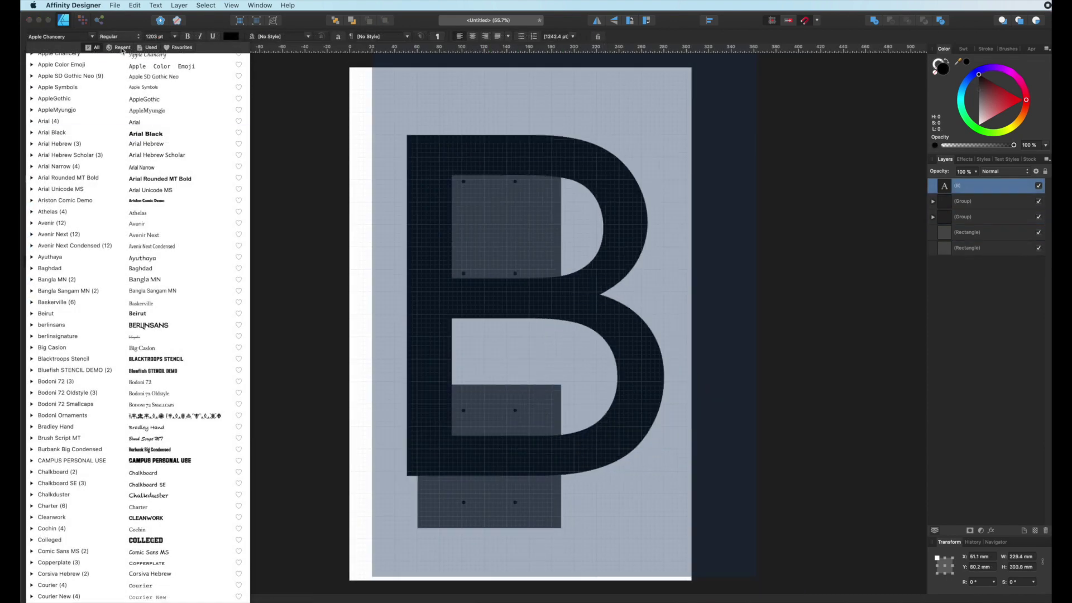
Give the large letter B a decorative serif font and break it into separate curves.
left_click(147, 117)
key("super+Return")
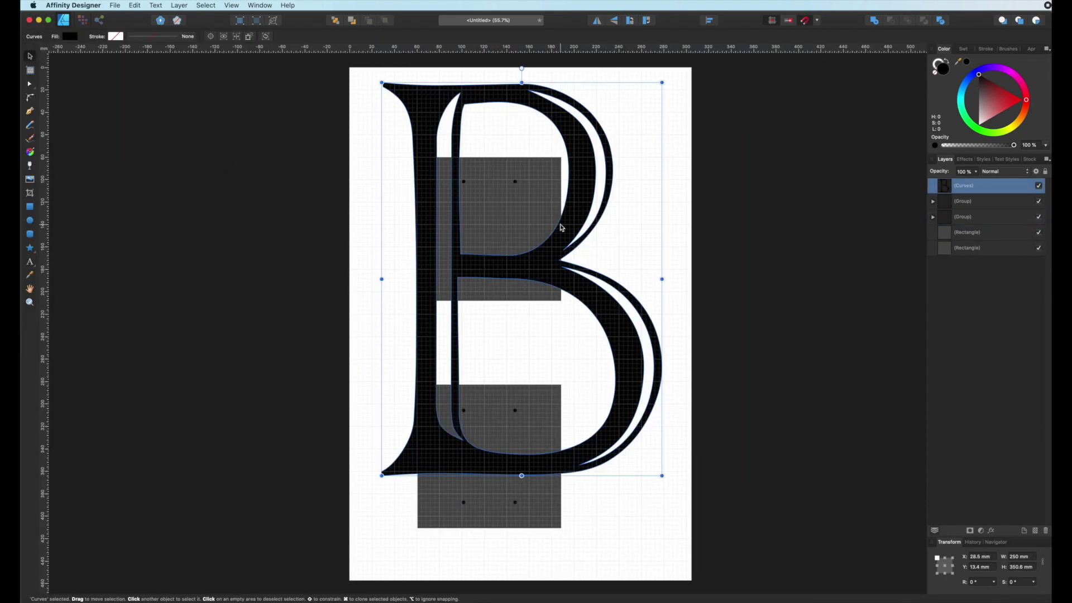
left_click(942, 24)
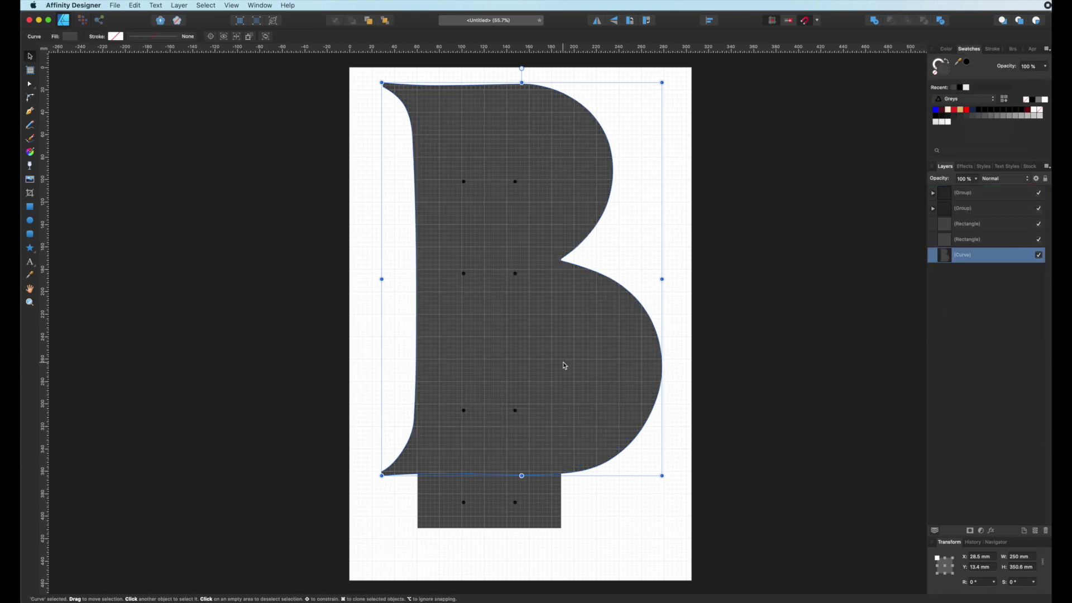
Enlarge the solid B outline and reposition it so it covers both grey squares.
left_click_drag(662, 476, 685, 543)
left_click_drag(569, 424, 552, 439)
left_click_drag(686, 549, 665, 520)
left_click_drag(546, 420, 549, 430)
Add art text across the top of the B reading "Welcome to our little slice of Paradise" on four lines.
left_click(30, 262)
left_click_drag(417, 77, 502, 121)
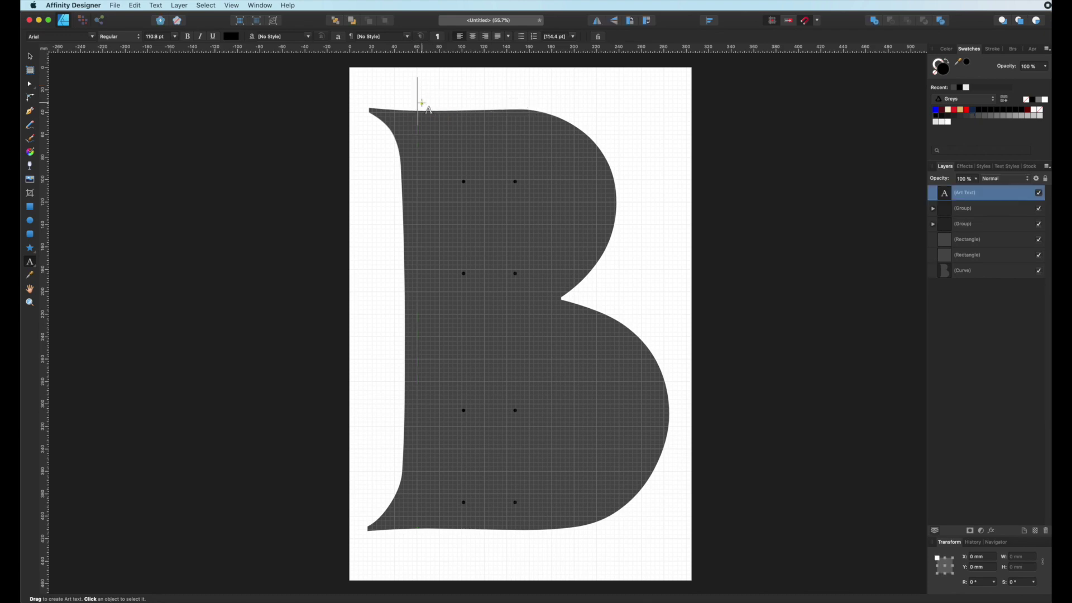
type("Welcome")
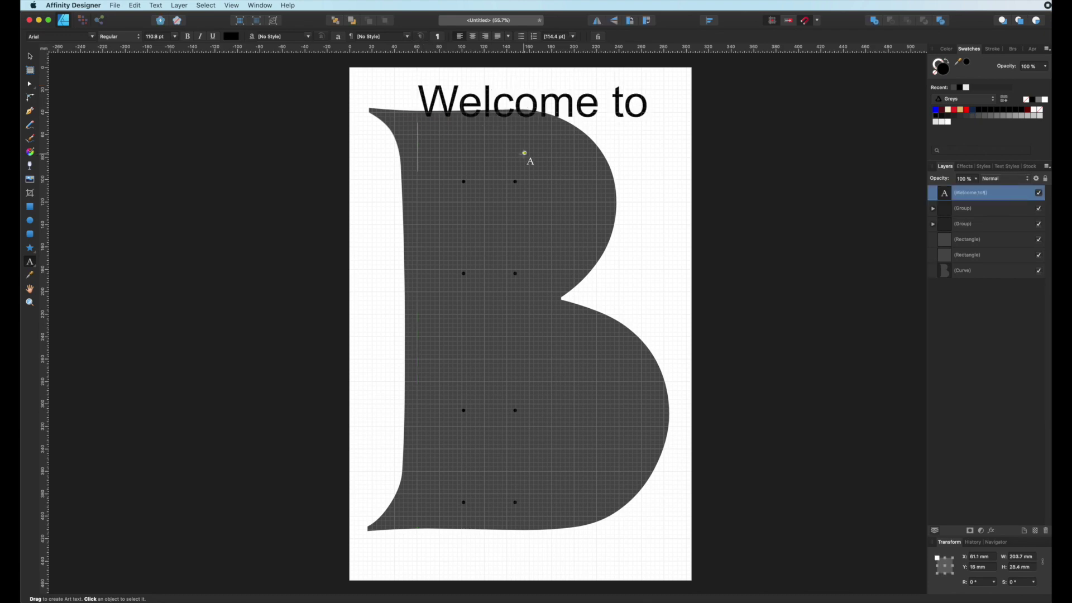
type(" to")
key("Return")
type("our little slice")
key("Return")
type("of Paradise")
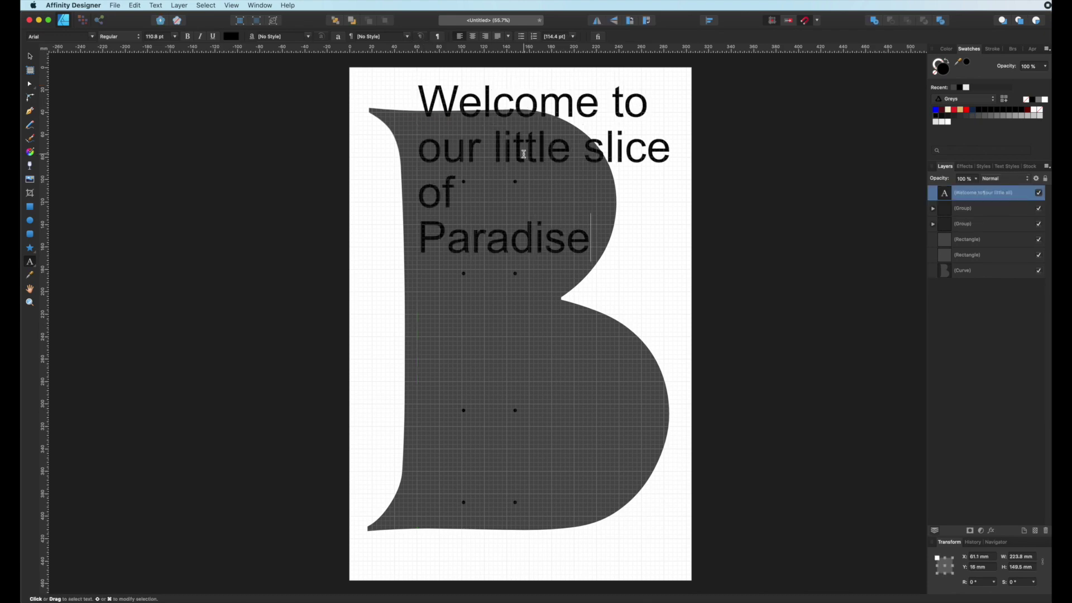
Retype the last line of the text in capitals as "PARADISE".
key("BackSpace")
key("BackSpace")
key("BackSpace")
key("BackSpace")
key("BackSpace")
key("BackSpace")
type("RADISE")
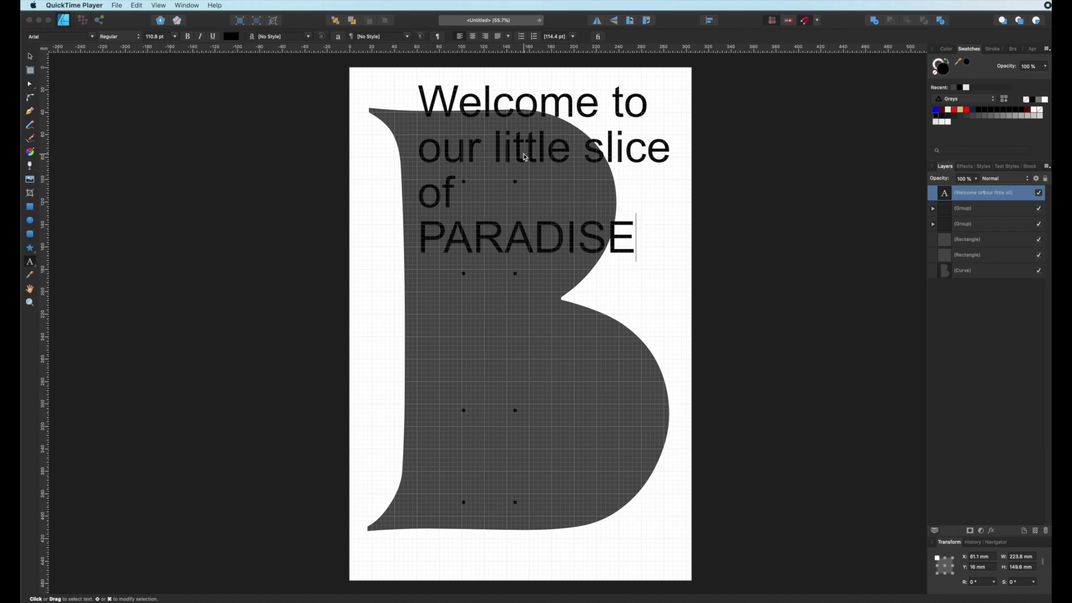
Center-align all lines of the welcome text and set its font to Kembara Cinta.
left_click(473, 37)
key("super+shift+Left")
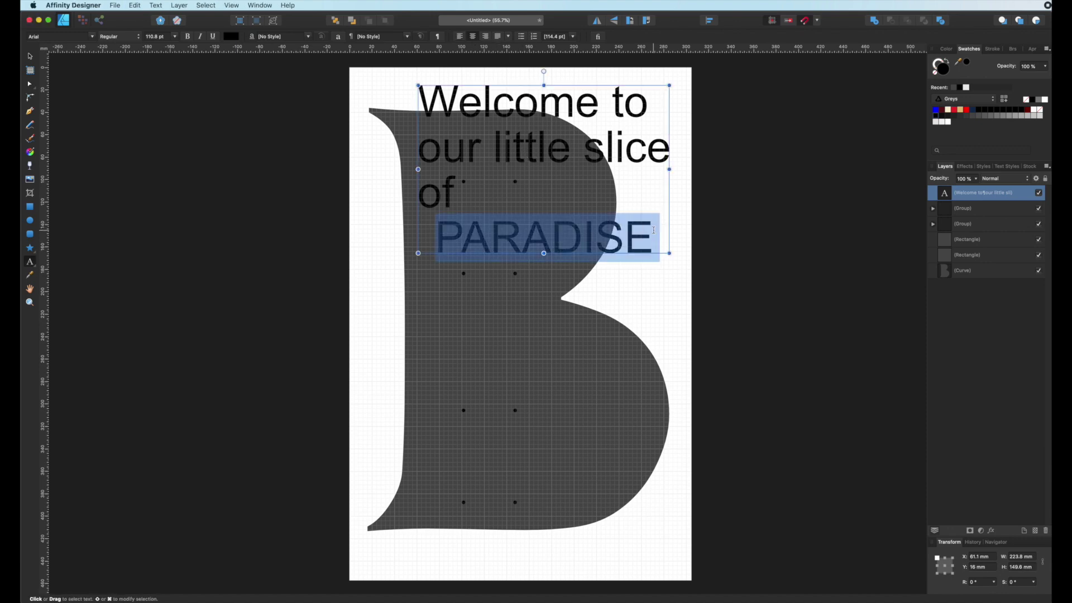
key("super+a")
left_click(473, 36)
left_click(93, 36)
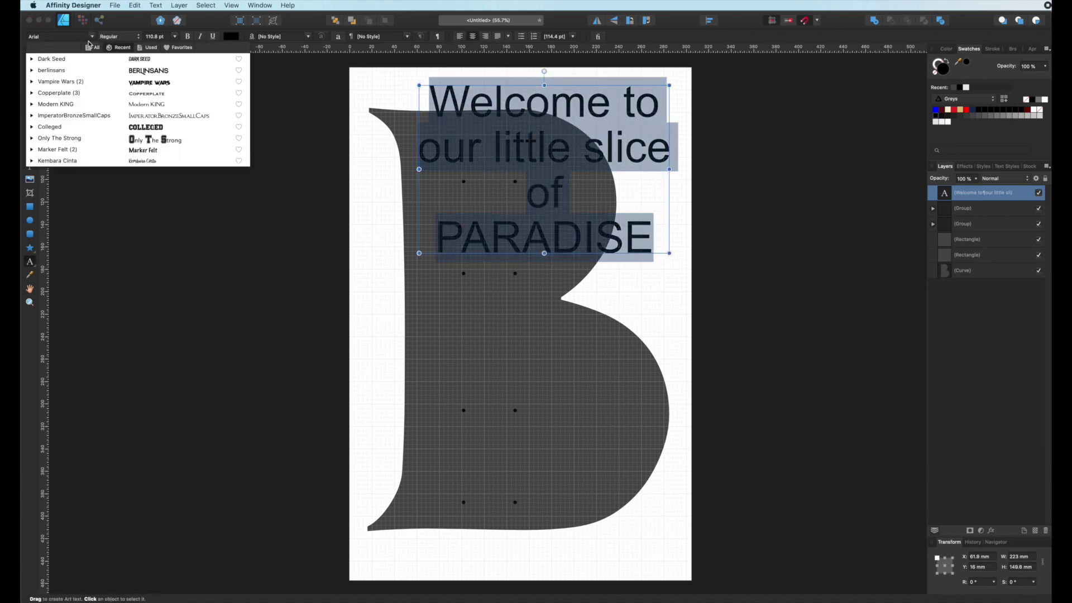
left_click(148, 161)
Scale down the welcome text and move it into the upper bowl of the B.
left_click_drag(638, 250, 602, 217)
left_click(30, 56)
left_click_drag(528, 141, 498, 178)
Fill the three slender accent curves of the B with white and hide the two grey squares.
left_click(975, 304)
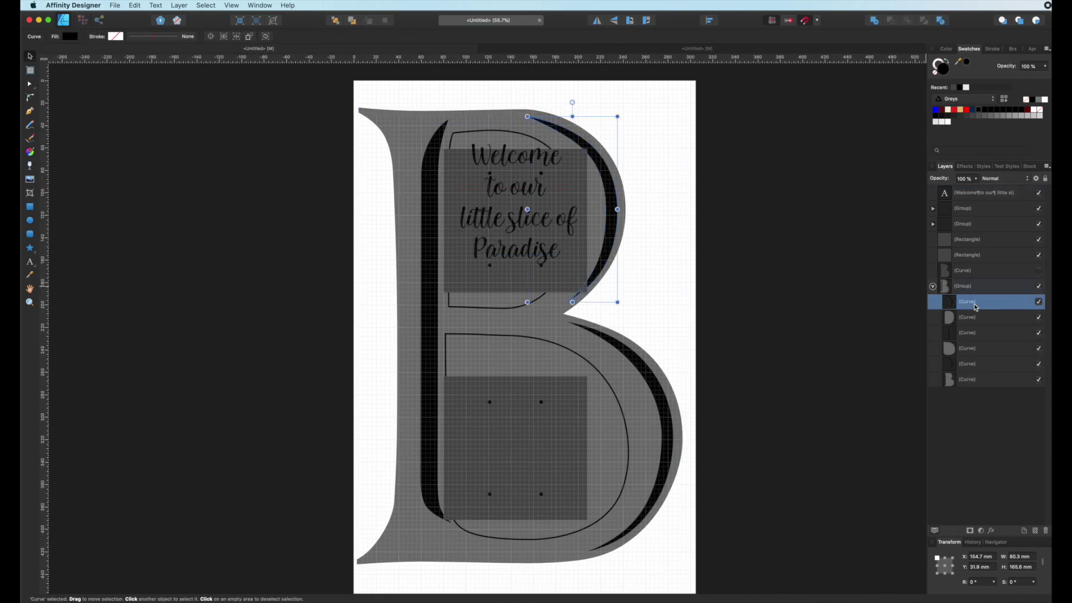
left_click(983, 333, "super")
left_click(980, 364, "super")
left_click(948, 121)
left_click(1039, 239)
left_click(1039, 256)
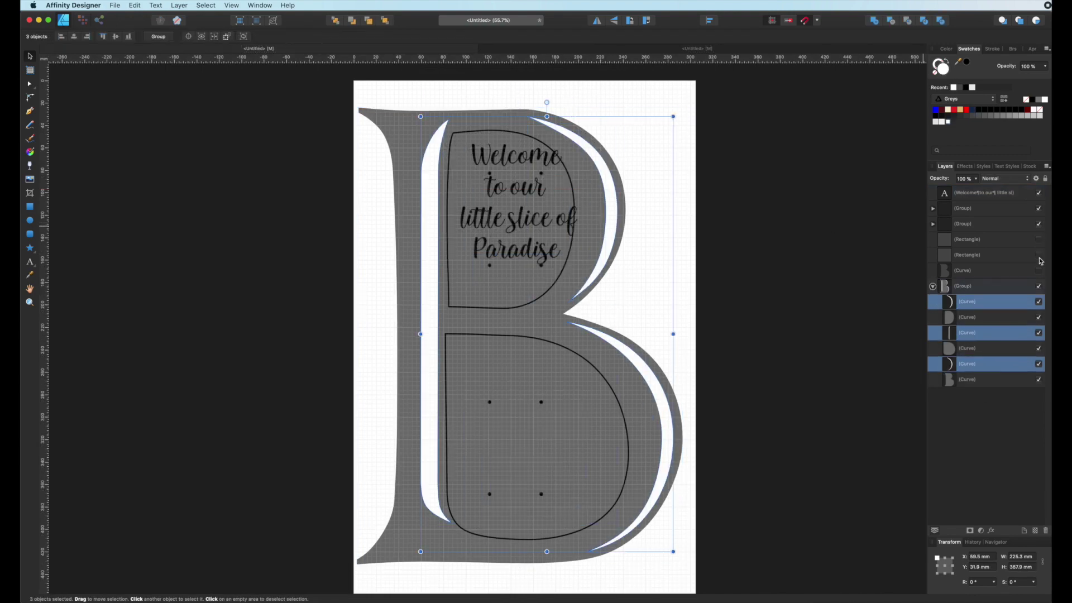
left_click(680, 330)
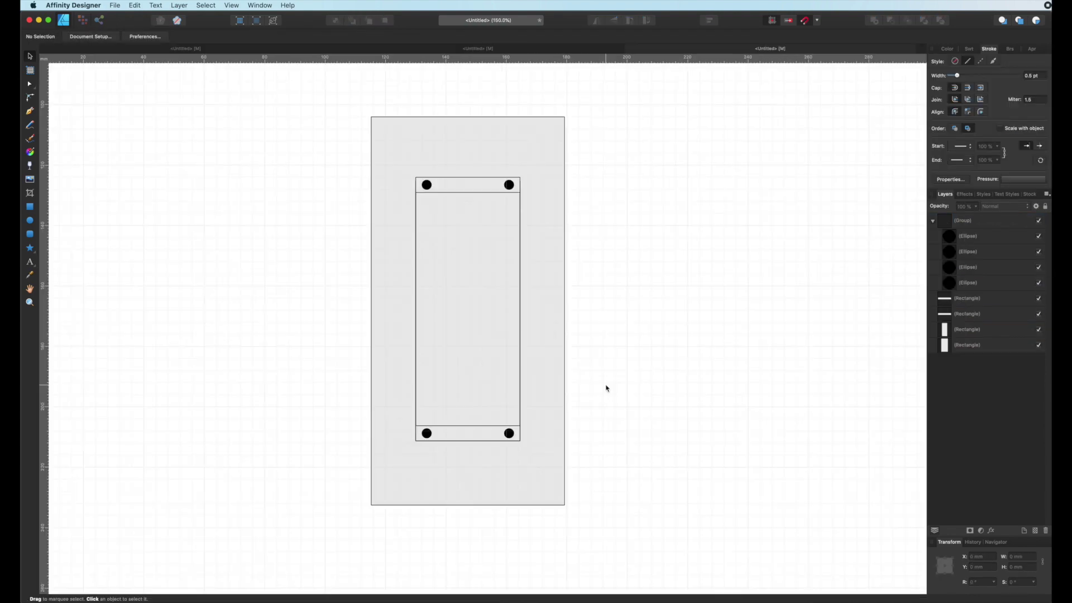
Draw a circle beside the mounting plate and lower its position in the layer order.
left_click(30, 221)
left_click_drag(609, 292, 731, 413)
left_click(967, 310, "super")
left_click_drag(964, 187, 966, 287)
Try to align the circle with the plate rectangle.
left_click(968, 295, "super")
left_click(179, 5)
left_click(305, 91)
key("super+z")
Align the circle to the middle of the mounting plate and group the plate parts.
left_click(967, 310, "super")
left_click(180, 5)
left_click(304, 122)
left_click_drag(581, 318, 479, 318)
key("super+g")
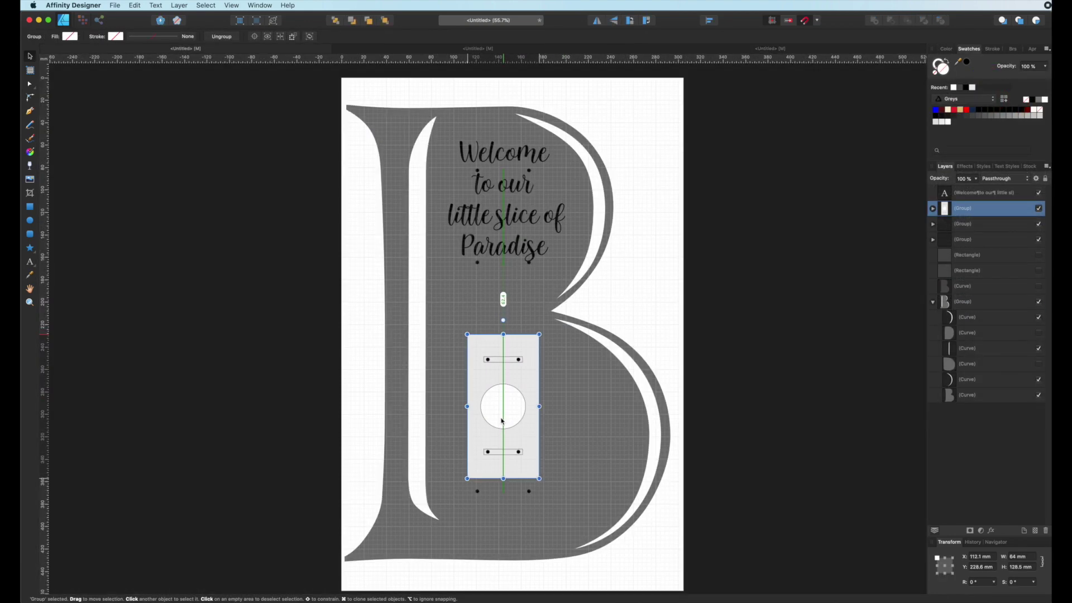
Move the plate group down around the B's lower mounting holes and place its layer directly above the B group.
left_click_drag(502, 422, 501, 442)
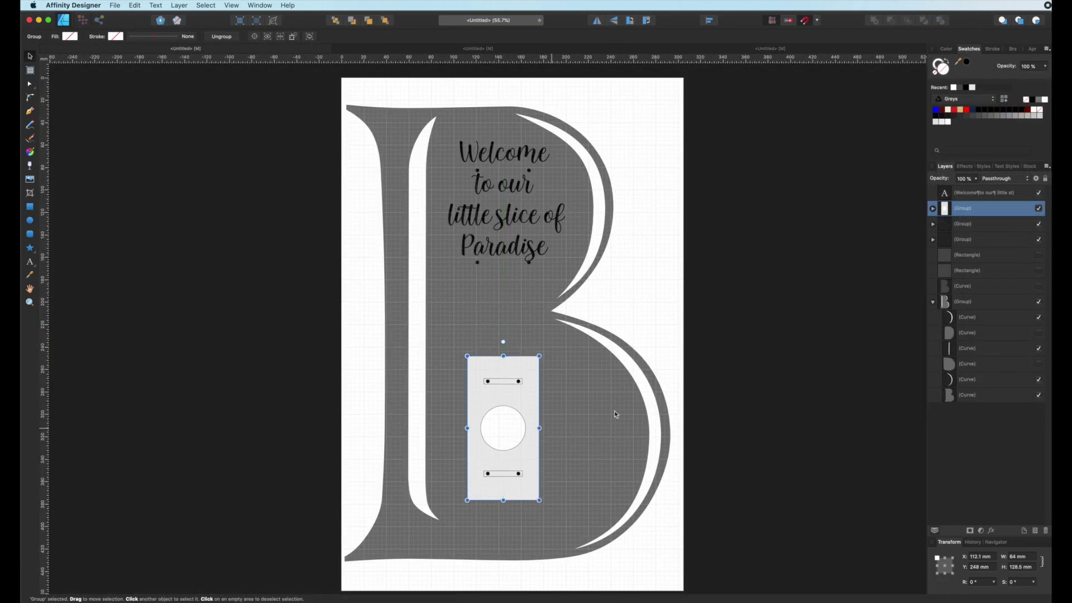
left_click_drag(978, 208, 944, 283)
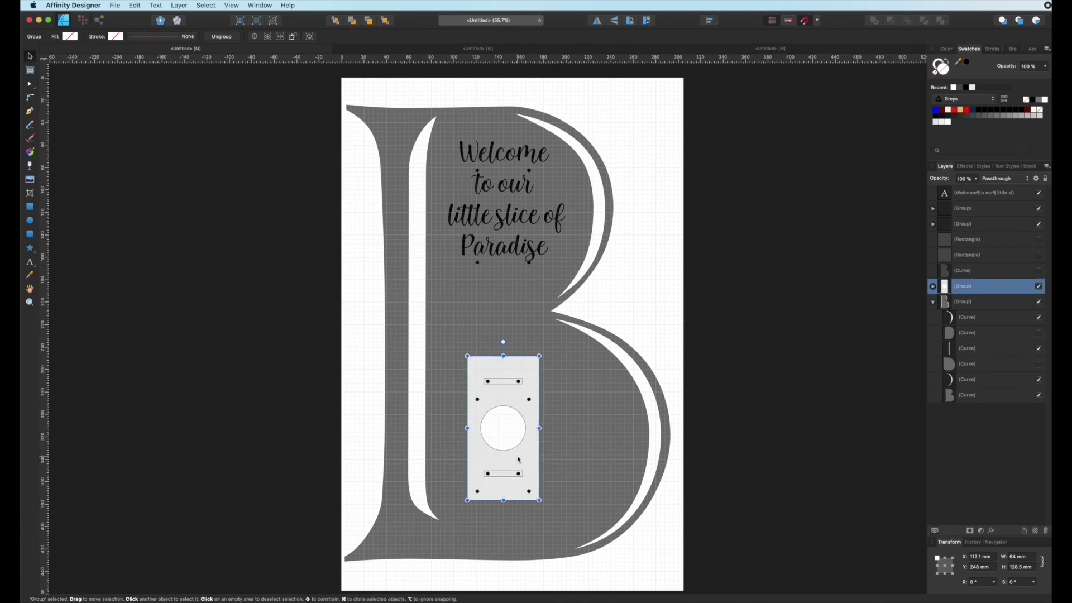
left_click_drag(519, 459, 517, 477)
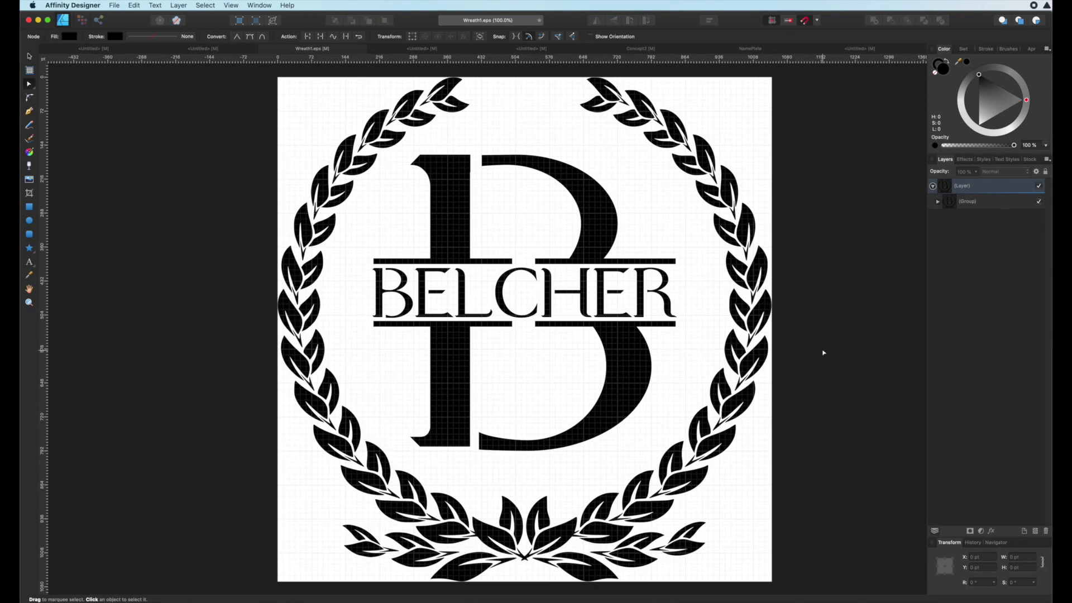
key("super+minus")
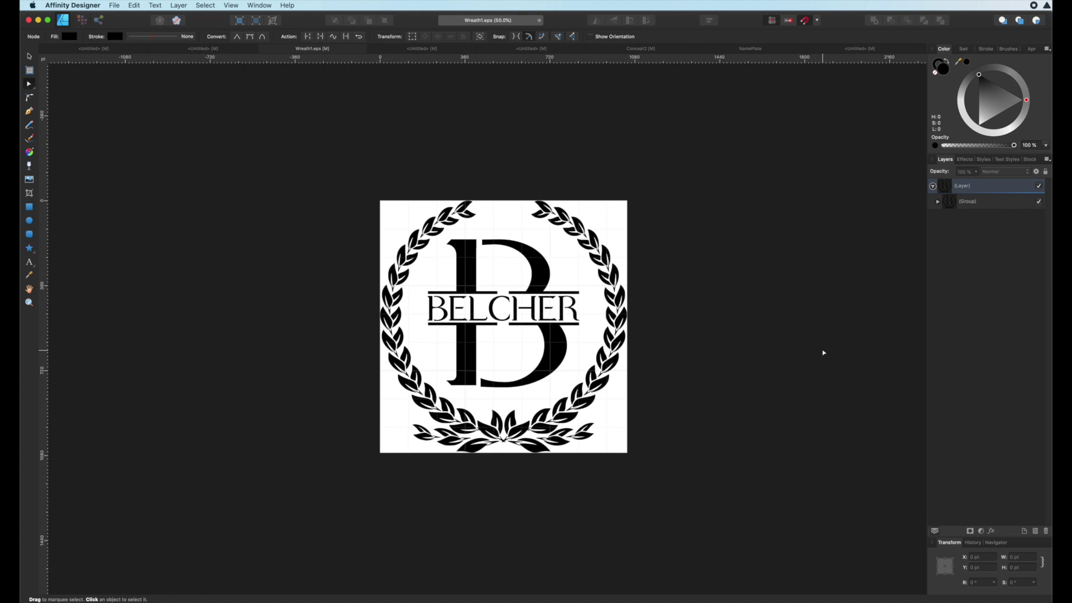
key("super+equal")
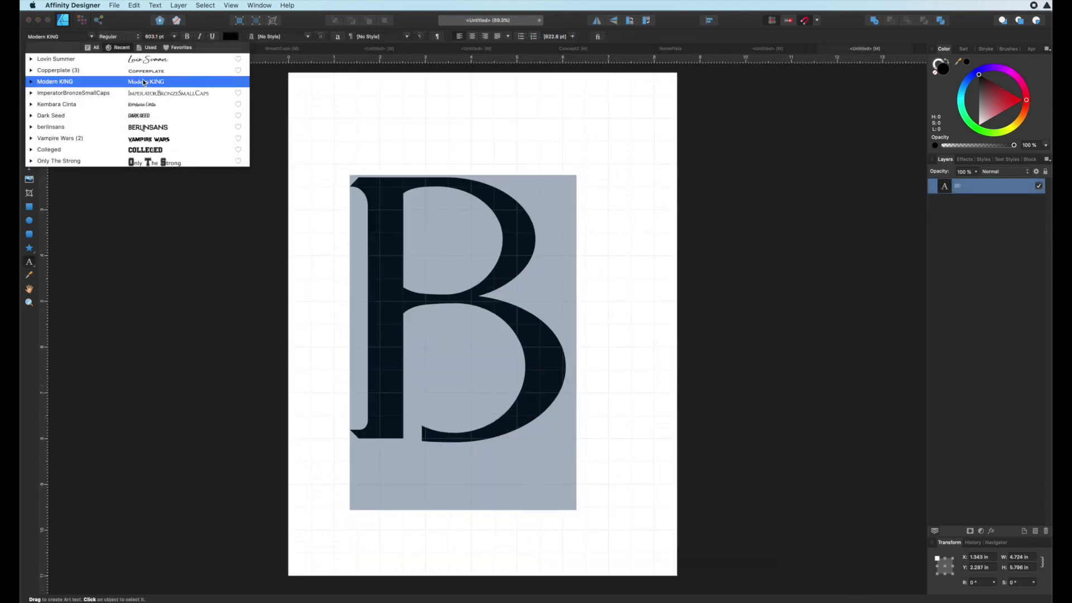
Set the letter B's font to Modern KING and enlarge it to about 5.5 by 6.8 in.
key("Return")
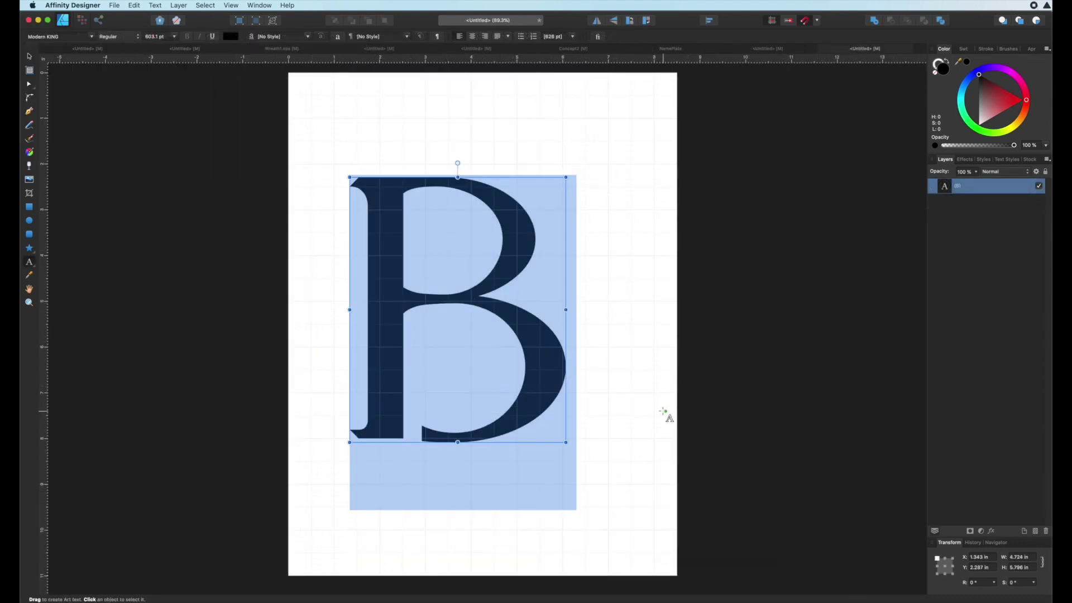
key("Escape")
left_click_drag(565, 442, 602, 487)
Draw a narrow rectangle over the gap at the B's foot and copy it over the top bar beside the stem.
key("m")
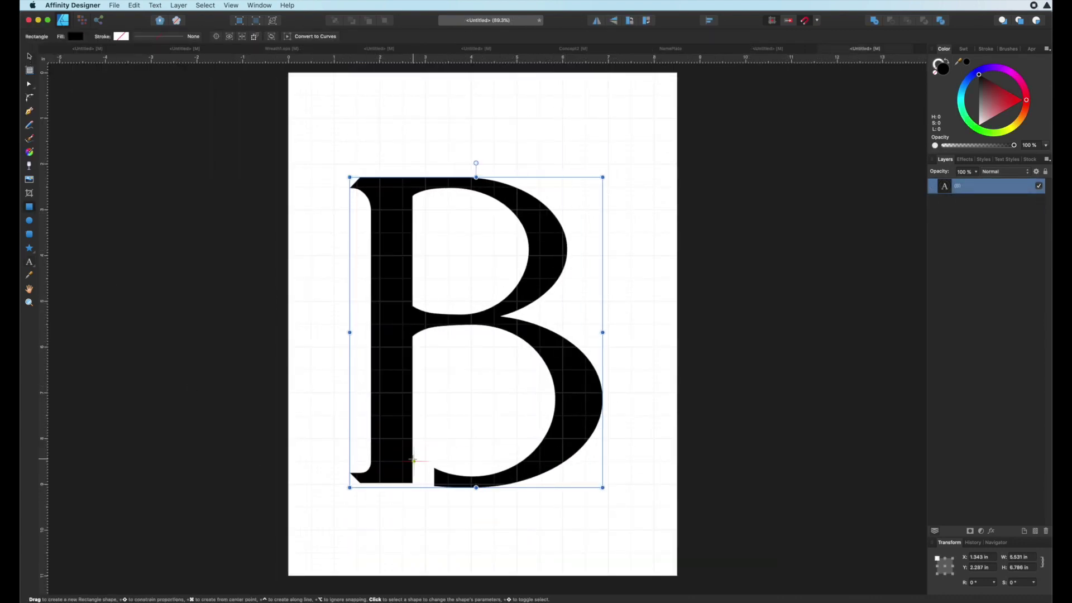
left_click_drag(414, 461, 437, 506)
scroll(427, 483, "up", 3)
scroll(427, 483, "down", 1)
mouse_move(452, 431)
left_mouse_down()
mouse_move(443, 423)
mouse_move(473, 428)
mouse_move(452, 188)
left_mouse_up()
key("super+z")
left_click(456, 427)
scroll(458, 428, "up", 5)
scroll(428, 185, "up", 3)
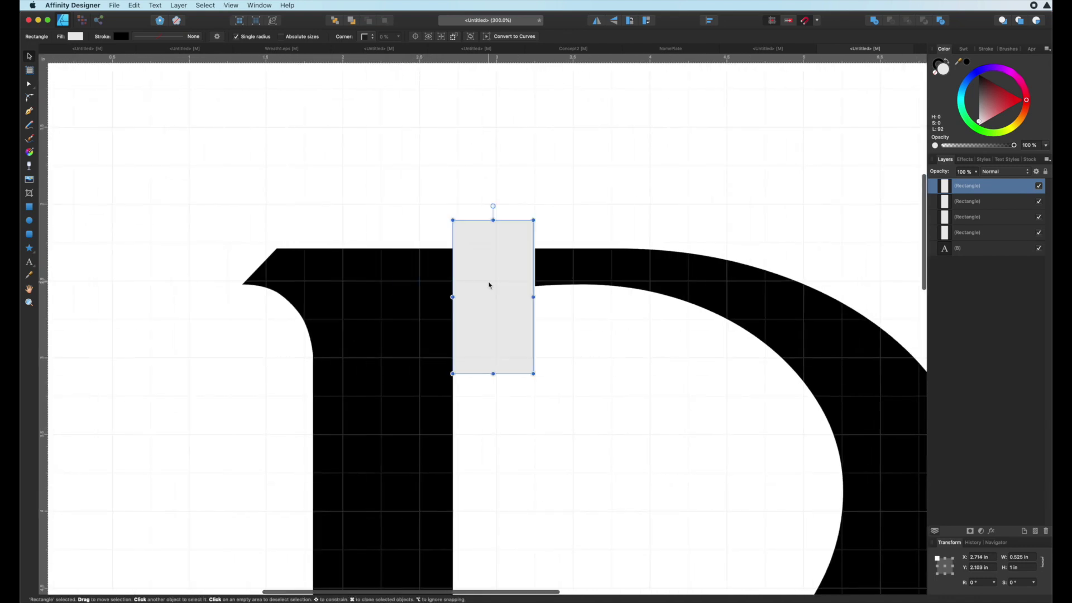
Convert the letter B to curves and subtract the upper rectangle from it.
left_click(959, 250)
right_click(959, 249)
left_click(178, 5)
left_click(217, 240)
left_click(504, 331, "shift")
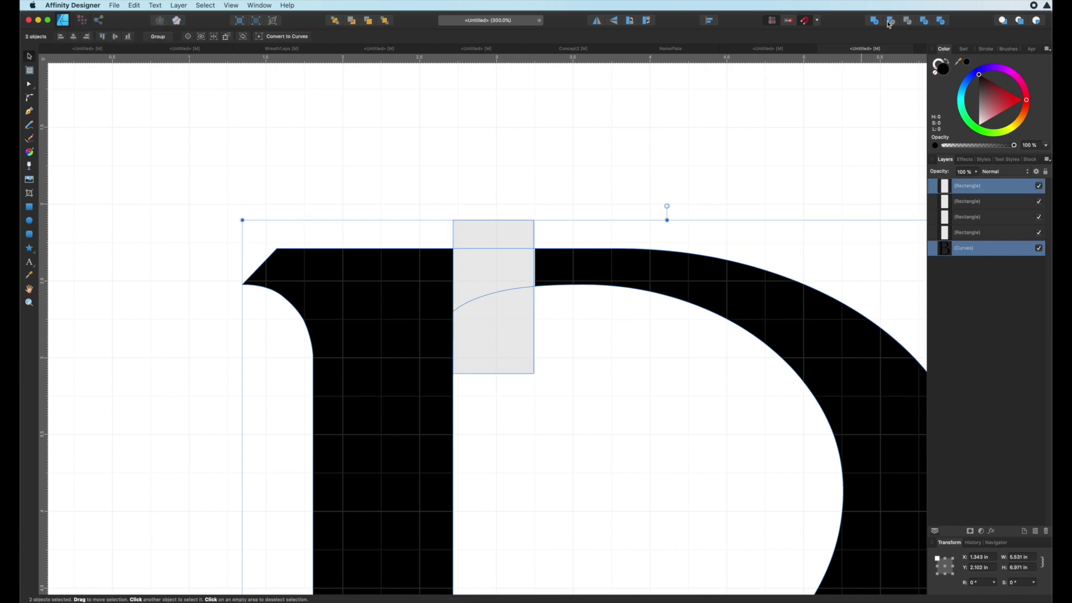
left_click(890, 20)
Delete the leftover rectangles at the top and foot of the B.
left_click(509, 333)
key("Delete")
scroll(510, 334, "down", 4)
key("super+minus")
key("super+minus")
key("super+minus")
left_click(479, 553)
key("Delete")
left_click(479, 554)
key("Delete")
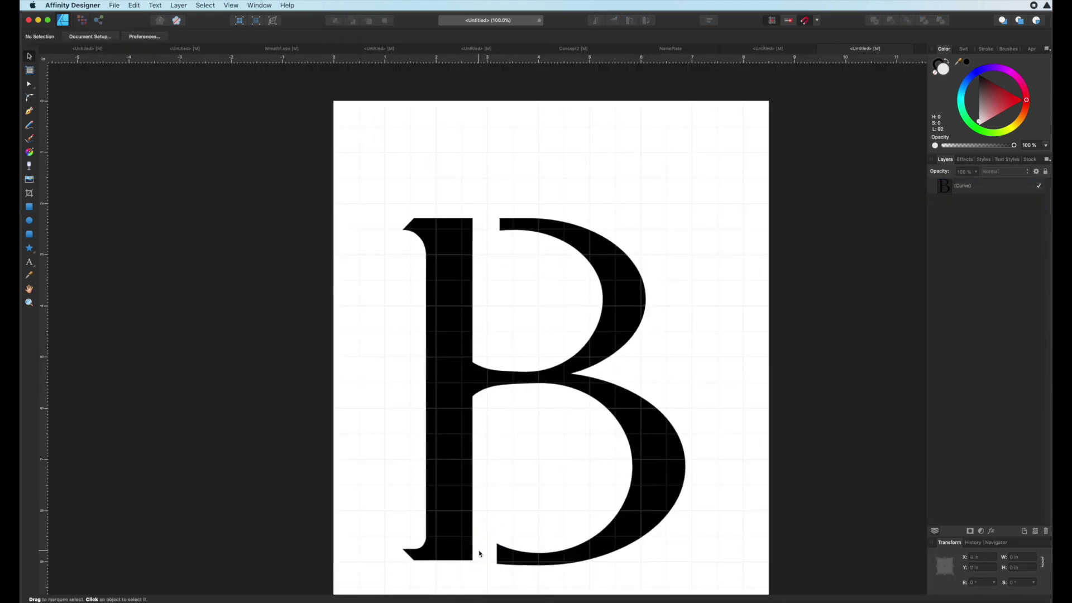
Center the B horizontally and vertically on the page.
left_click_drag(550, 379, 571, 352)
left_click(178, 6)
mouse_move(211, 82)
left_click(327, 90)
left_click(179, 6)
left_click(304, 122)
Draw a wide rectangle across the middle of the B and subtract it from the letter.
key("m")
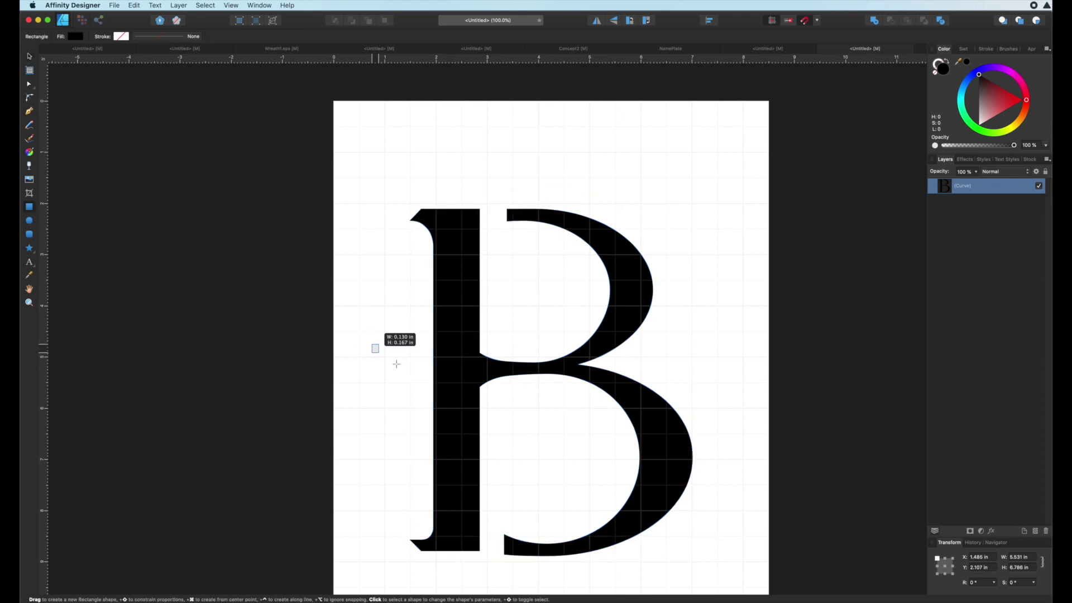
left_click_drag(372, 340, 719, 409)
left_click(30, 57)
left_click(462, 307)
left_click(405, 380)
left_click(456, 313)
left_click(387, 376, "shift")
left_click(892, 20)
left_click(741, 358)
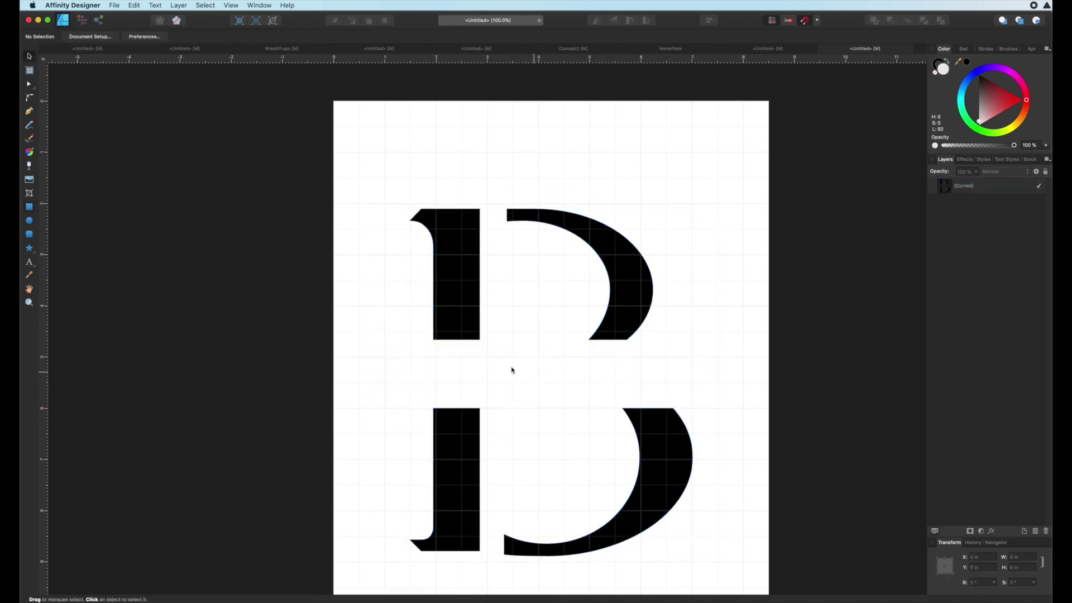
Place two horizontal bars 6.75 in wide and 0.24 in high along the upper and lower edges of the gap.
key("super+v")
mouse_move(545, 408)
left_mouse_down()
mouse_move(546, 352)
mouse_move(547, 404)
left_mouse_up()
key("super+j")
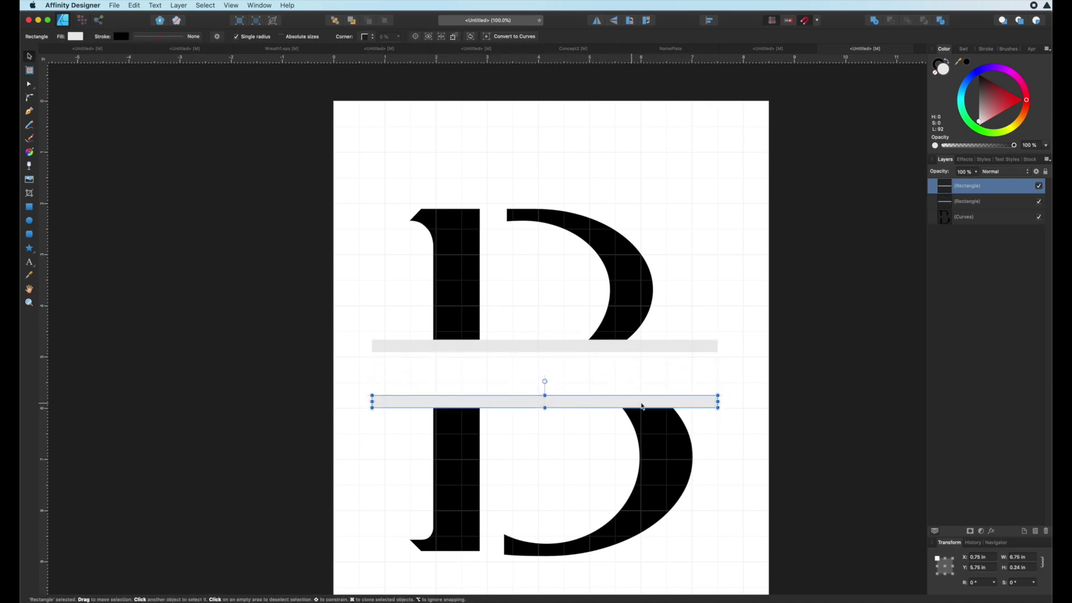
Fill both horizontal bars with black.
left_click(552, 346, "shift")
left_click(966, 62)
left_click(718, 283)
left_click(545, 402)
left_click(640, 381)
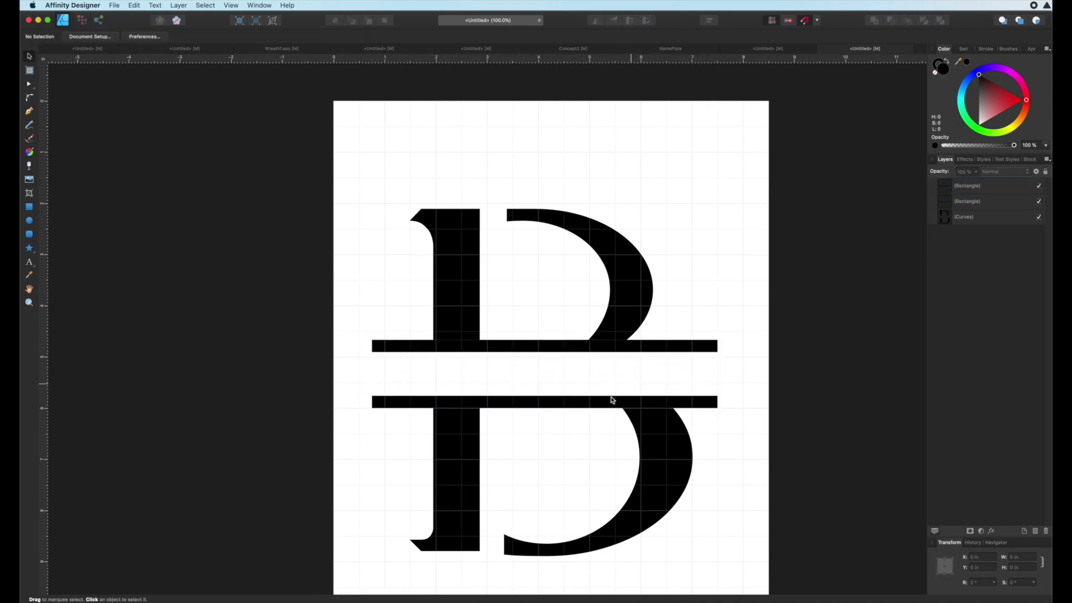
Merge the split B and both horizontal bars into one shape.
left_click(456, 307)
left_click(456, 346, "shift")
left_click(458, 402, "shift")
left_click(874, 21)
left_click(547, 365)
Draw a narrow upright rectangle across both bars near their middle and subtract it from the merged B.
left_click(29, 206)
left_click_drag(526, 327, 564, 421)
key("v")
left_click(663, 350)
left_click(547, 373, "shift")
left_click(890, 21)
left_click(507, 486)
Add the family surname in capitals as art text and change its font.
key("t")
left_click_drag(398, 133, 517, 379)
type("BELCHER")
key("Escape")
left_click(92, 36)
left_click(159, 83)
Resize and position the surname so it fits in the gap between the two bars.
left_click_drag(604, 365, 659, 355)
left_click_drag(567, 374, 570, 376)
left_click_drag(662, 376, 684, 373)
left_click_drag(423, 375, 398, 373)
left_click(356, 313)
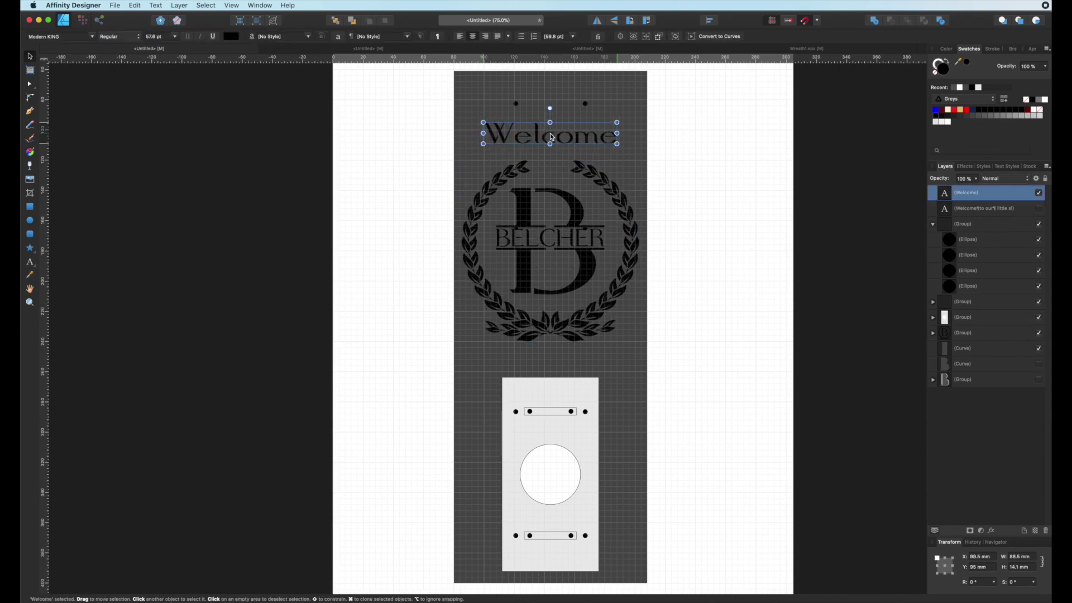
Retype the "Welcome" text above the wreath in capitals as "WELCOME".
double_click(553, 137)
type("WELCOME")
left_click(31, 57)
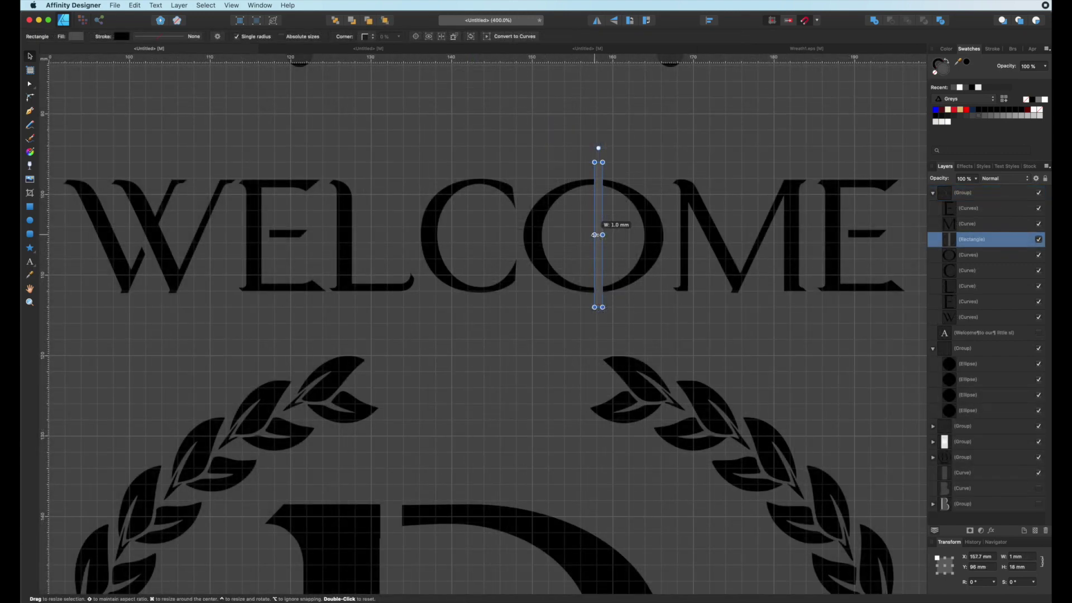
Widen the rectangle over the O of WELCOME to 1.1 mm, centre it horizontally on the letter and subtract it.
left_click_drag(595, 234, 596, 238)
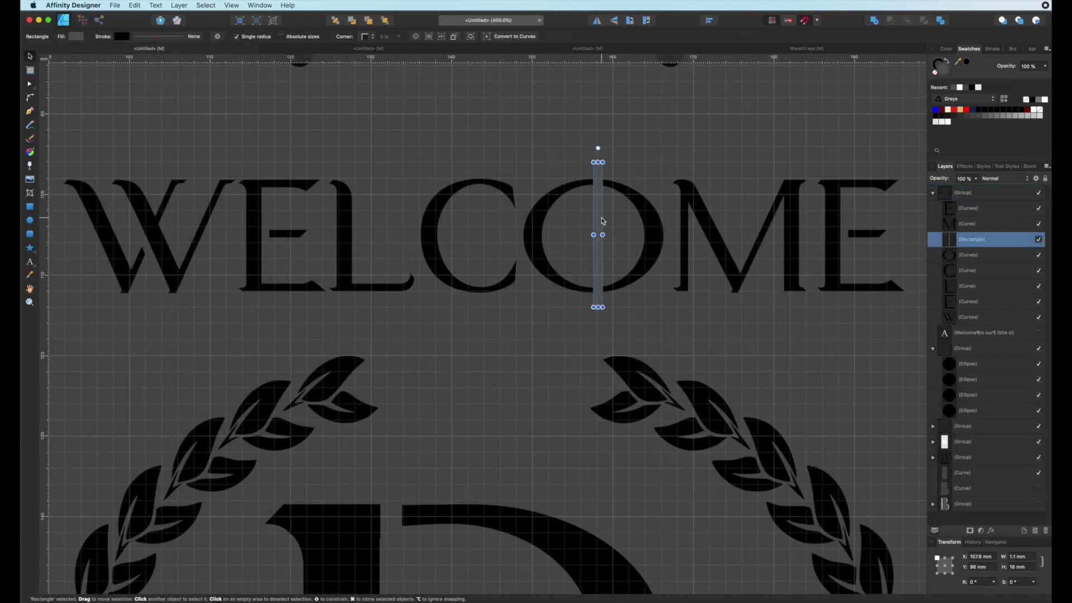
left_click(650, 212, "shift")
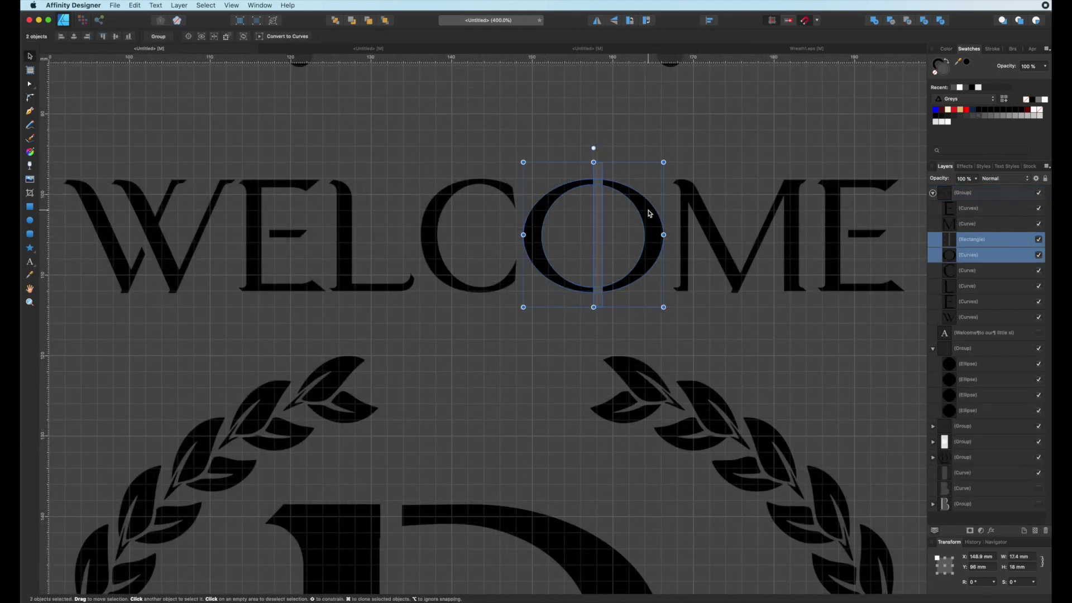
left_click(186, 7)
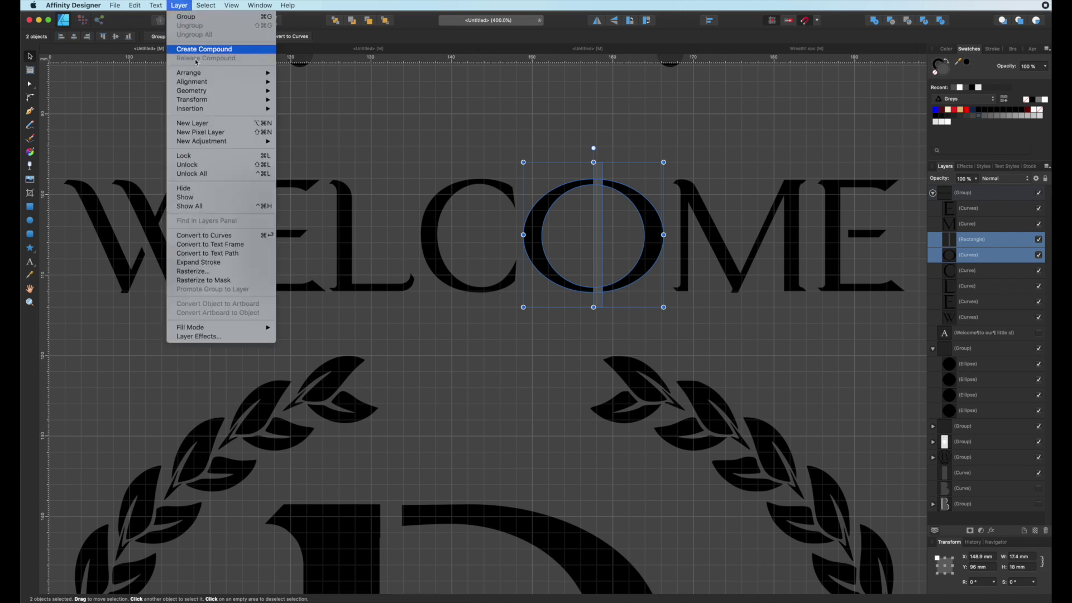
mouse_move(234, 82)
left_click(311, 91)
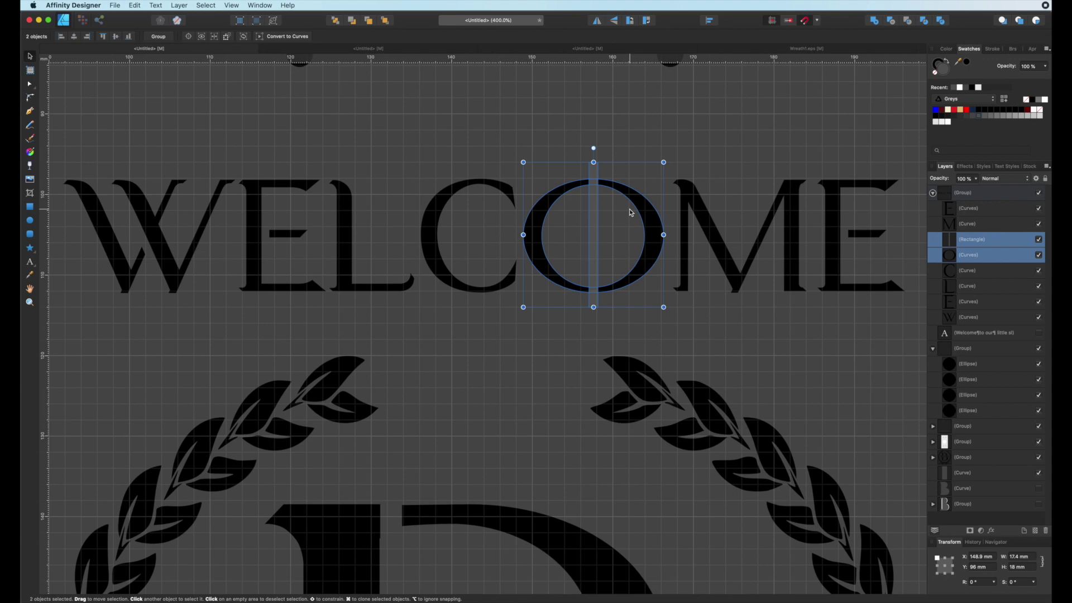
left_click(893, 23)
left_click(609, 322)
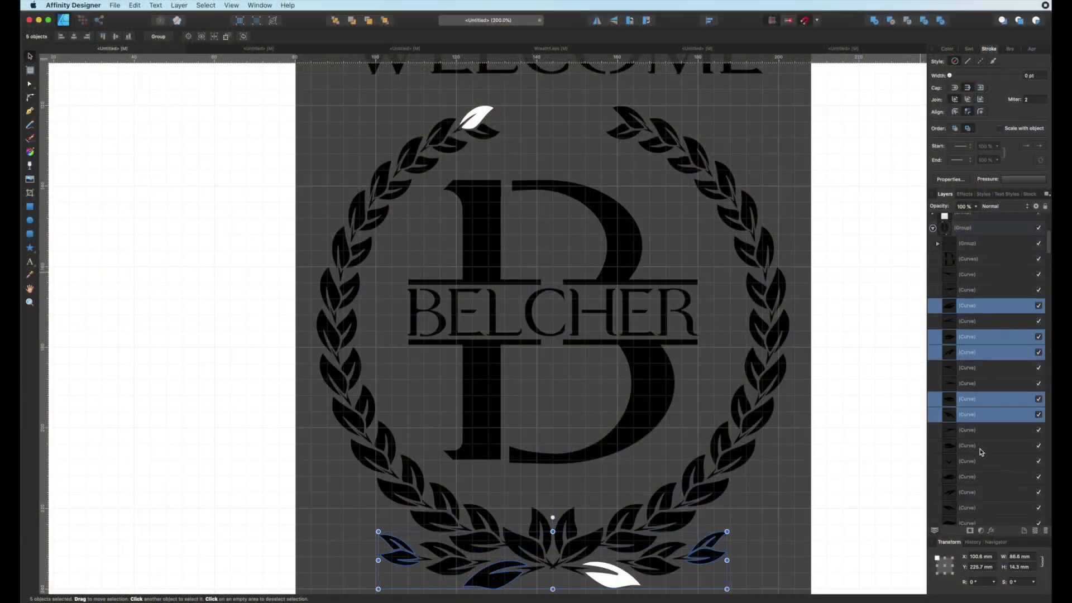
Add the remaining black leaf curves around the wreath to the selection and delete them.
scroll(974, 451, "down", 2)
left_click(984, 495, "shift")
scroll(979, 506, "down", 4)
left_click(976, 489, "super")
left_click(974, 473, "super")
scroll(972, 471, "down", 4)
left_click(969, 407, "super")
left_click(970, 423, "super")
scroll(973, 442, "down", 2)
left_click(975, 488, "super")
scroll(974, 409, "down", 1)
left_click(975, 396, "shift")
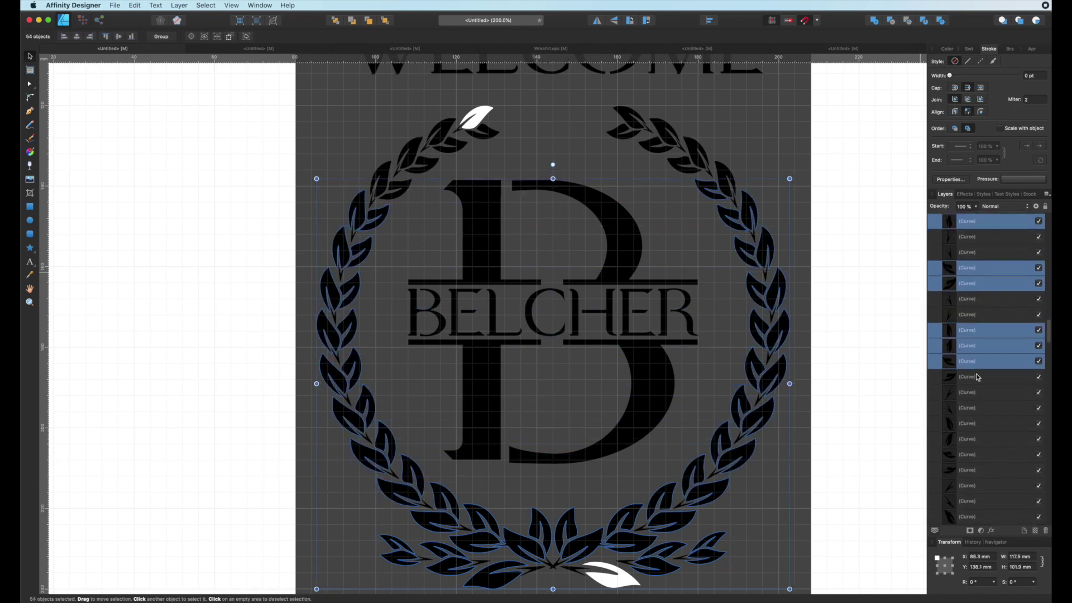
key("Delete")
Try deleting further individual curves from the wreath group.
scroll(984, 446, "up", 10)
scroll(989, 430, "down", 6)
left_click(983, 369)
key("Delete")
left_click(981, 395)
key("Delete")
left_click(980, 414)
left_click(982, 396)
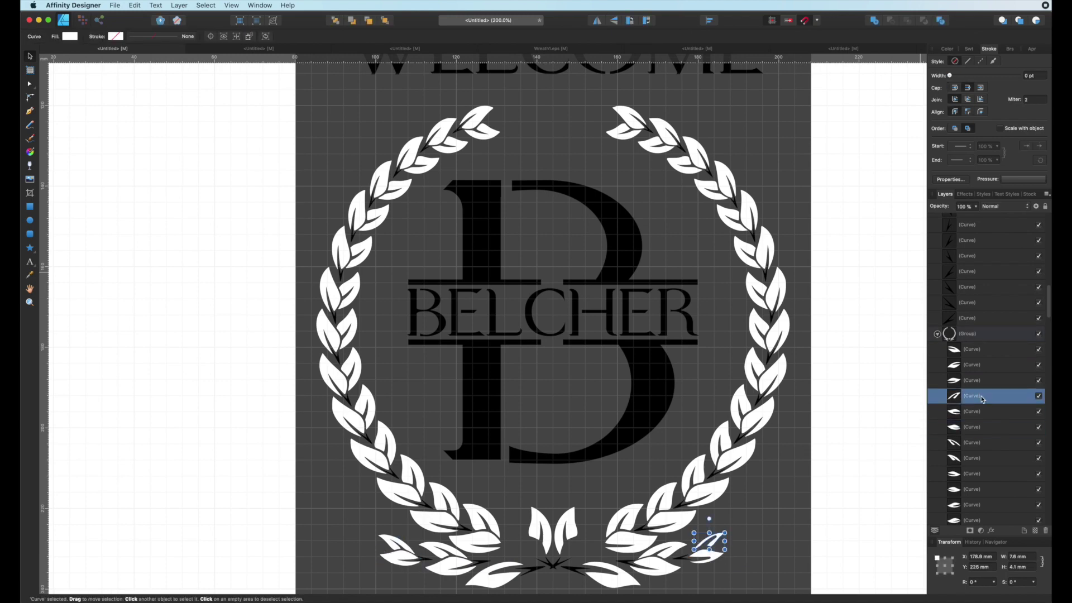
Undo the recent deletions, exclude the two black leaves at the wreath's base from the selection and delete the other black leaves.
key("super+z")
key("super+z")
key("super+z")
key("super+z")
left_click(523, 546, "shift")
left_click(583, 546, "shift")
key("Delete")
scroll(583, 524, "down", 1)
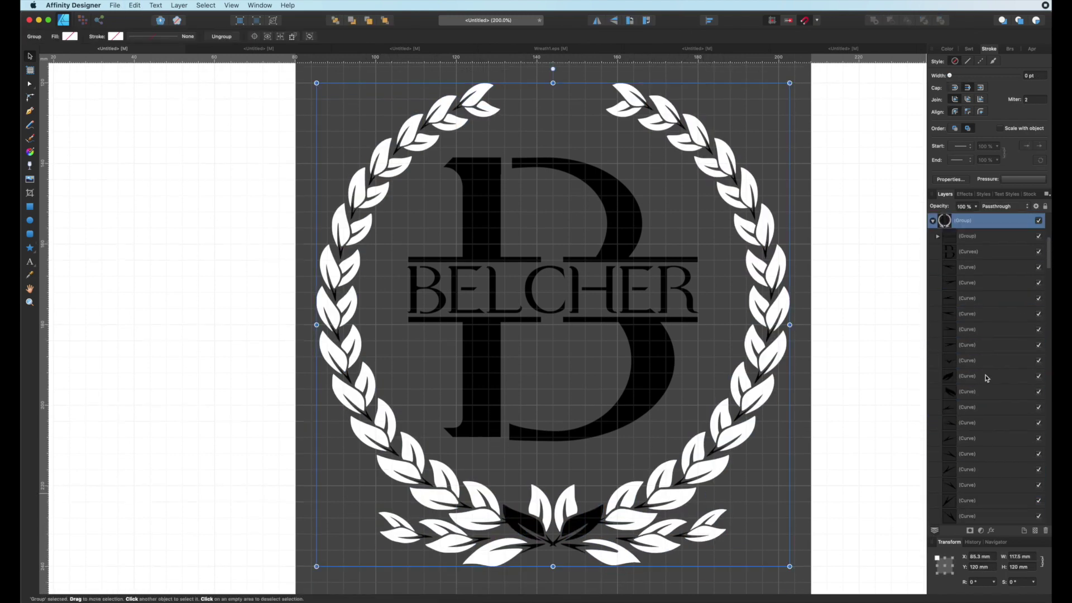
Delete the surplus white curves inside the leaves at the base of the wreath.
scroll(981, 443, "down", 10)
left_click(1031, 518)
scroll(994, 446, "down", 3)
left_click(973, 498)
key("Delete")
scroll(972, 497, "down", 2)
left_click(972, 481)
key("Delete")
left_click(972, 509)
key("Delete")
left_click(974, 503)
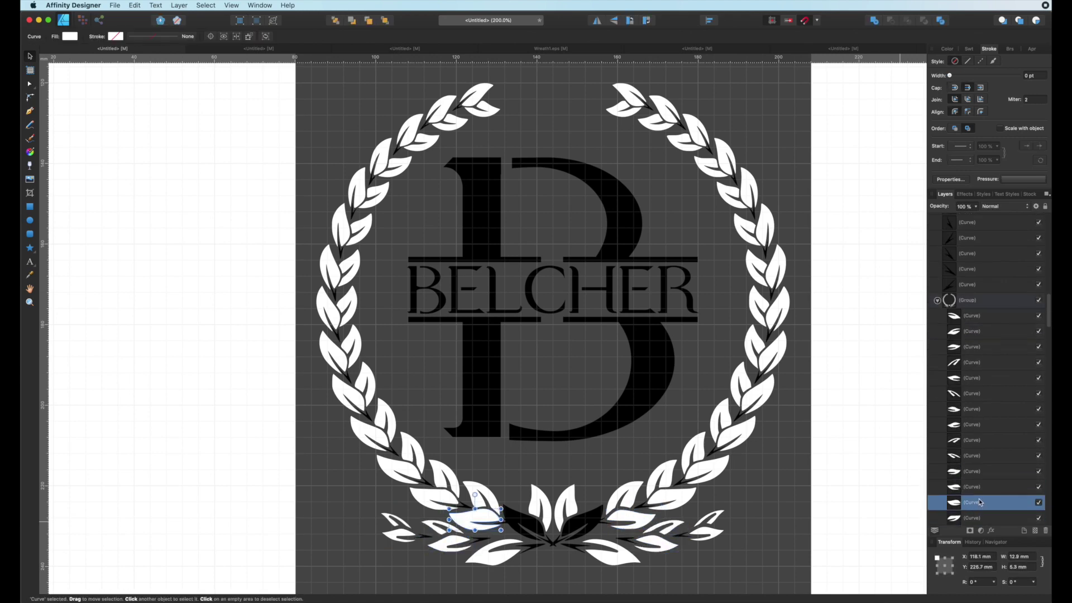
key("Delete")
key("Delete")
Delete the surplus white curves inside the leaves along the lower sides of the wreath.
scroll(974, 506, "down", 3)
left_click(971, 499)
key("Delete")
left_click(970, 501)
key("Delete")
key("Delete")
left_click(969, 491)
key("Delete")
left_click(970, 490)
key("Delete")
scroll(970, 490, "down", 3)
left_click(970, 480)
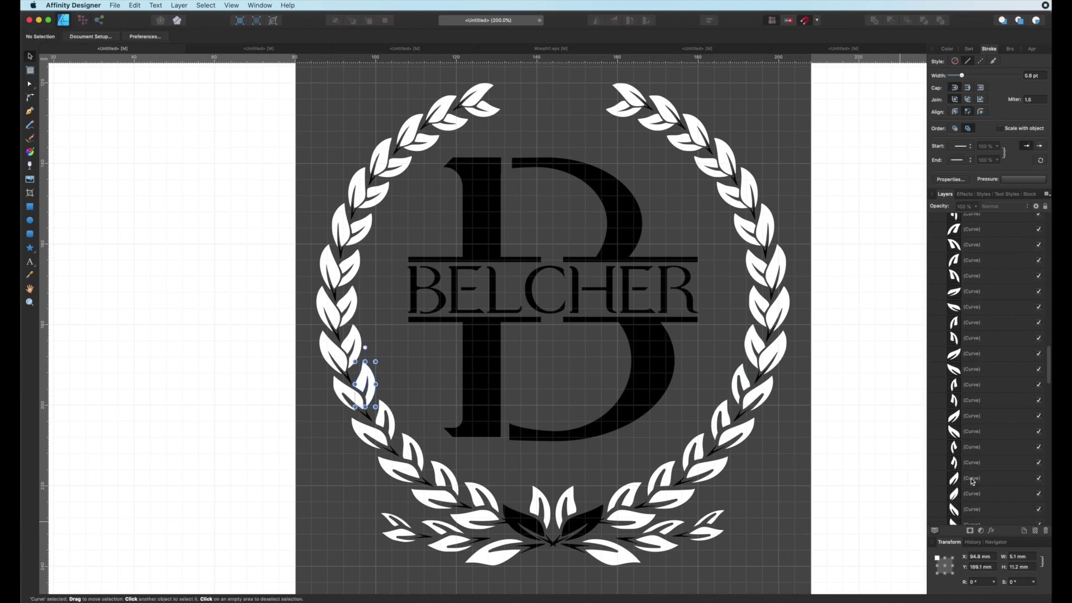
key("Delete")
Delete the surplus white curves inside the leaves along the upper sides of the wreath.
scroll(970, 478, "down", 2)
left_click(969, 493)
key("Delete")
scroll(973, 510, "down", 3)
left_click(973, 510)
key("Delete")
left_click(973, 512)
key("Delete")
left_click(970, 507)
key("Delete")
Delete the empty zero-size curve and the surplus curves inside the leaves at the wreath's upper ends.
scroll(970, 503, "down", 8)
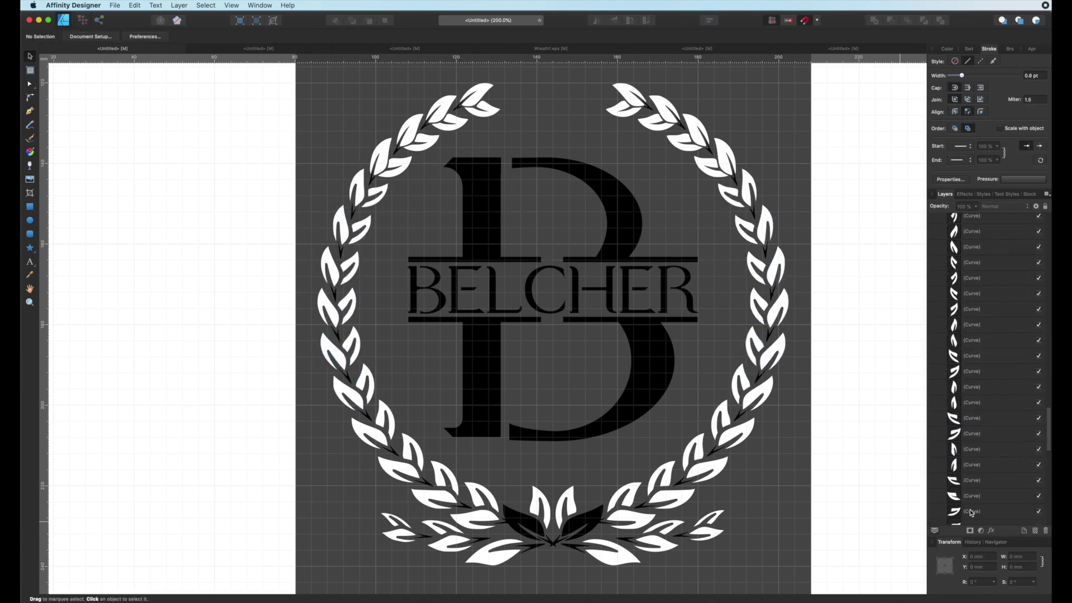
scroll(969, 494, "down", 1)
left_click(972, 499)
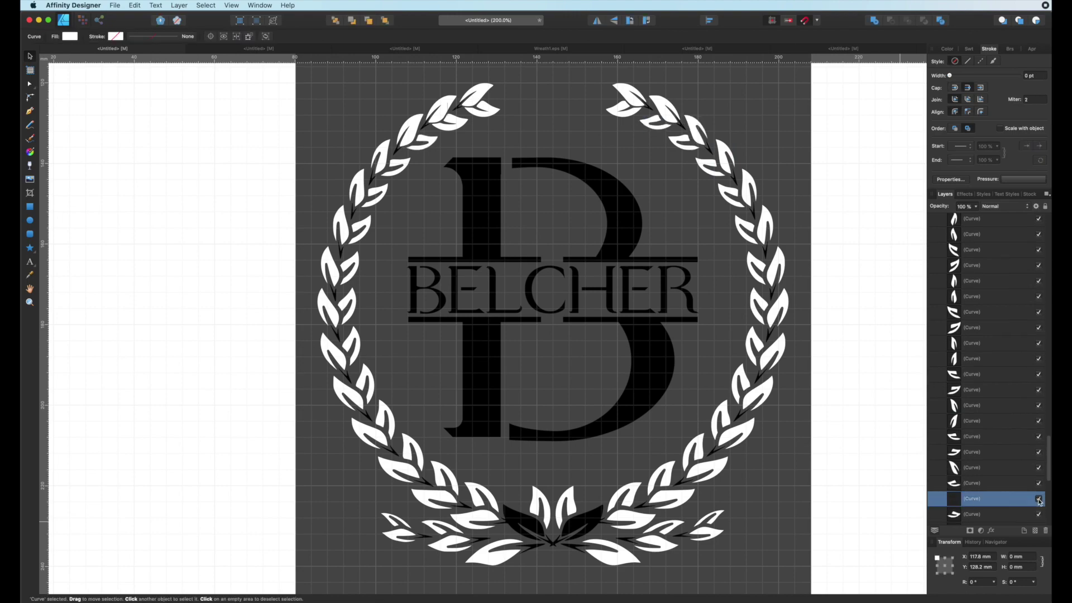
key("Delete")
left_click(974, 513)
key("Delete")
scroll(974, 497, "down", 2)
scroll(975, 496, "down", 3)
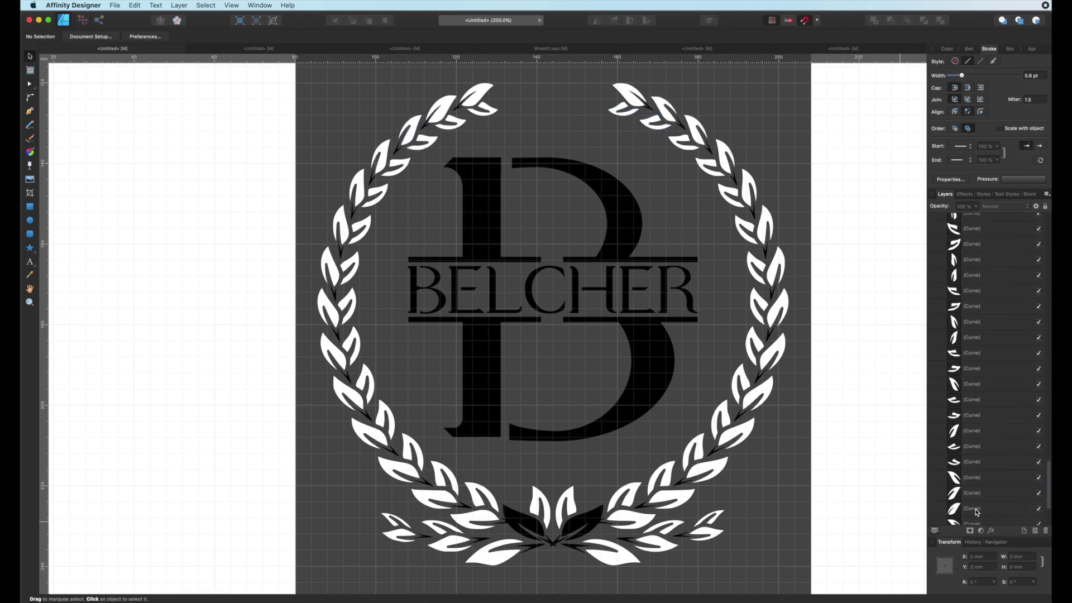
left_click(450, 102)
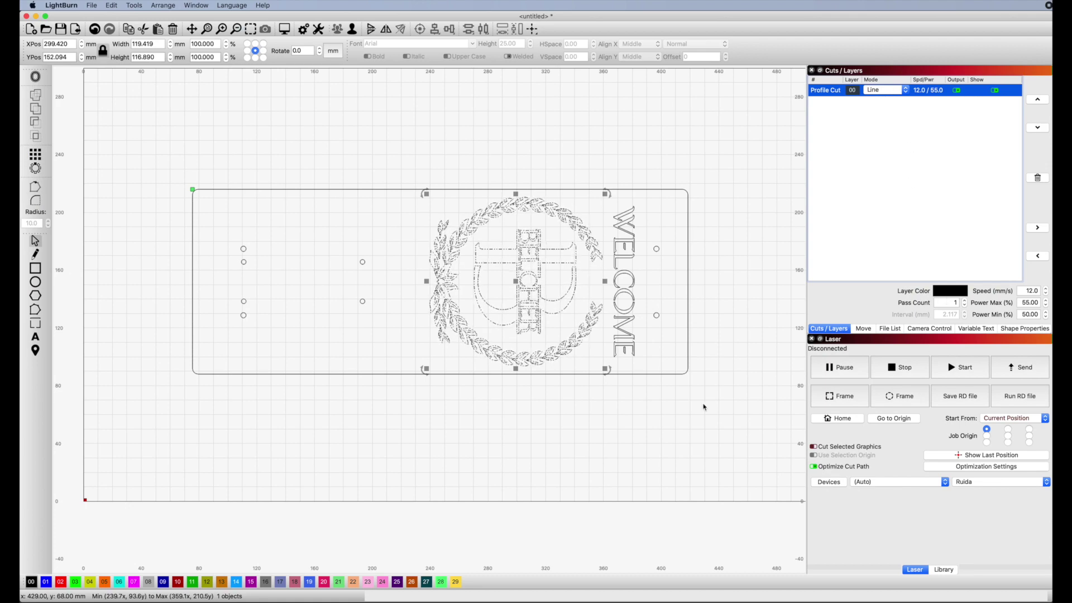
In LightBurn, deselect the imported artwork and review the cut settings of the Profile Cut layer.
left_click(622, 395)
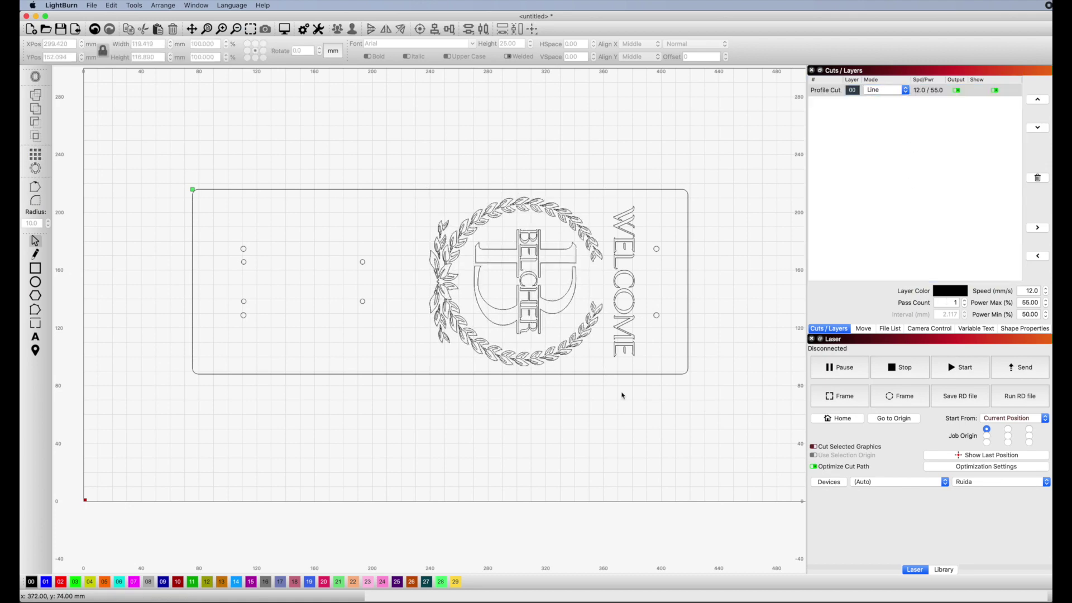
left_click(91, 5)
left_click(931, 90)
double_click(932, 90)
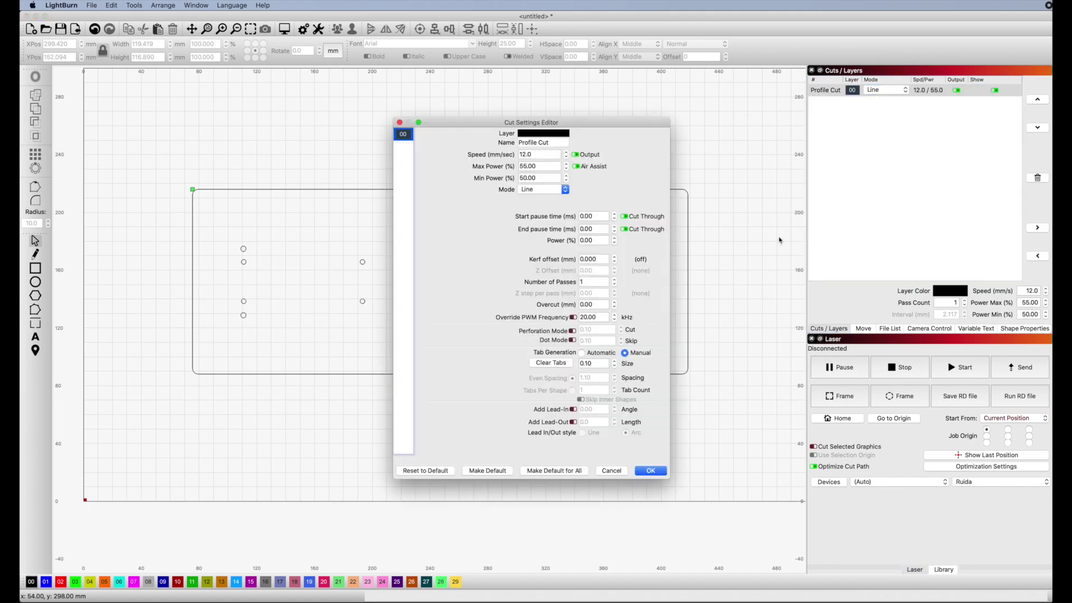
left_click(652, 471)
Start saving the LightBurn project to a file.
left_click(93, 5)
left_click(114, 88)
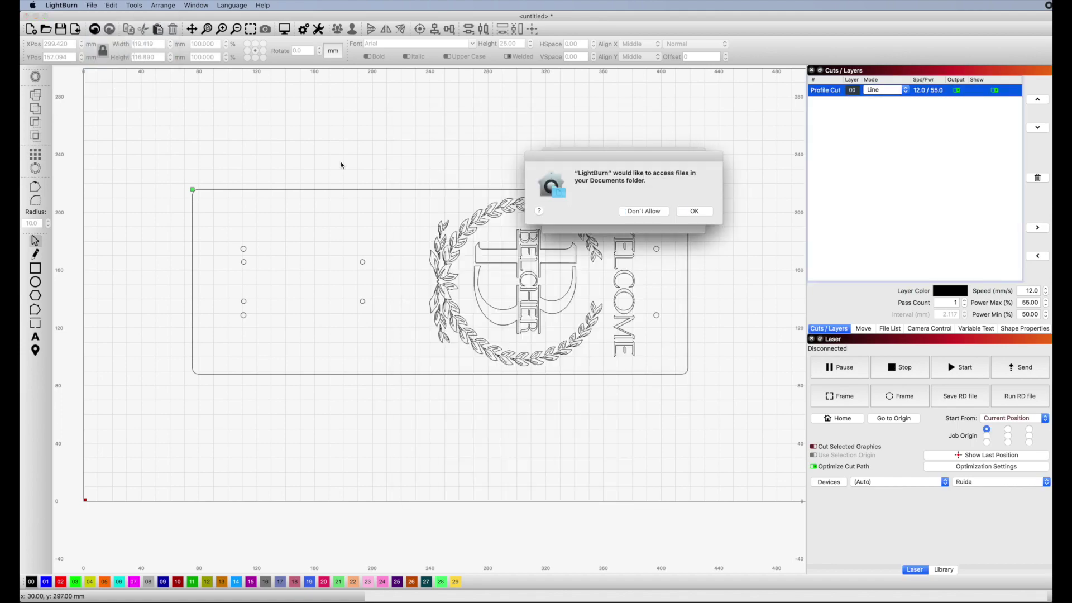